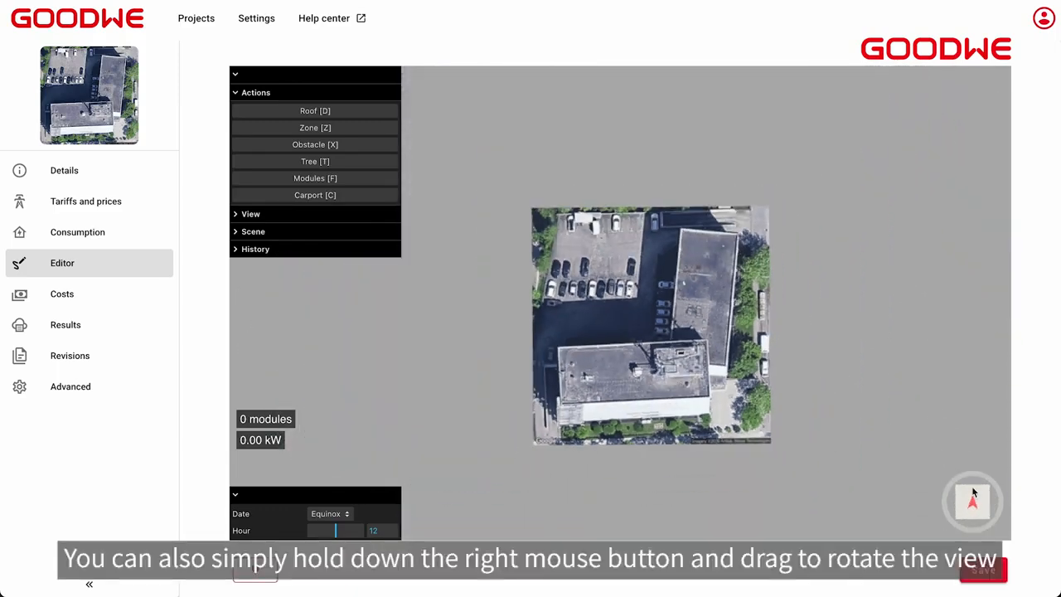
pyautogui.moveTo(973, 494)
pyautogui.mouseDown()
pyautogui.moveTo(989, 504)
pyautogui.moveTo(978, 507)
pyautogui.mouseUp()
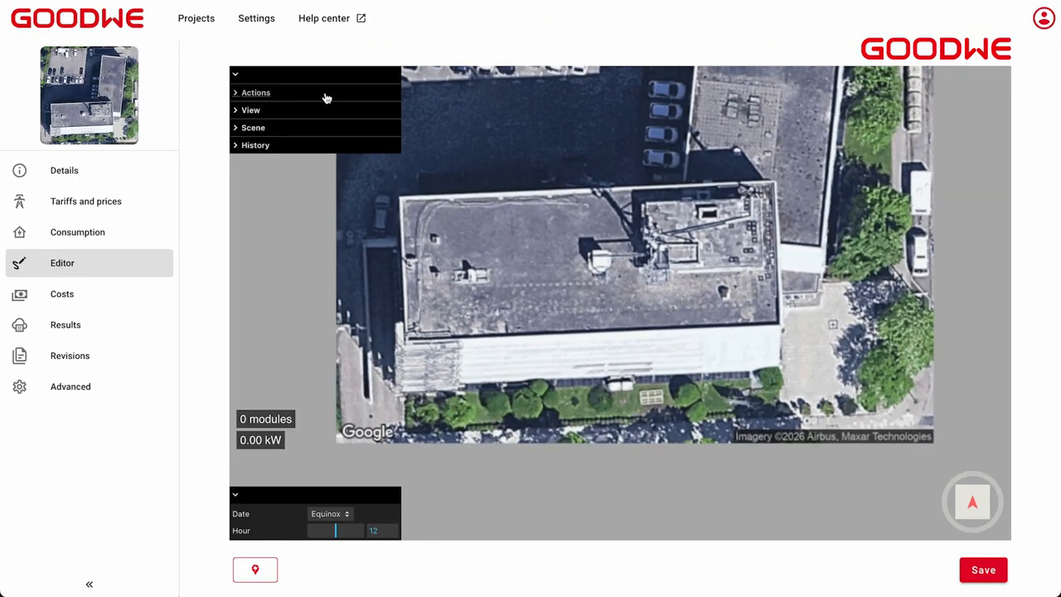
pyautogui.click(326, 94)
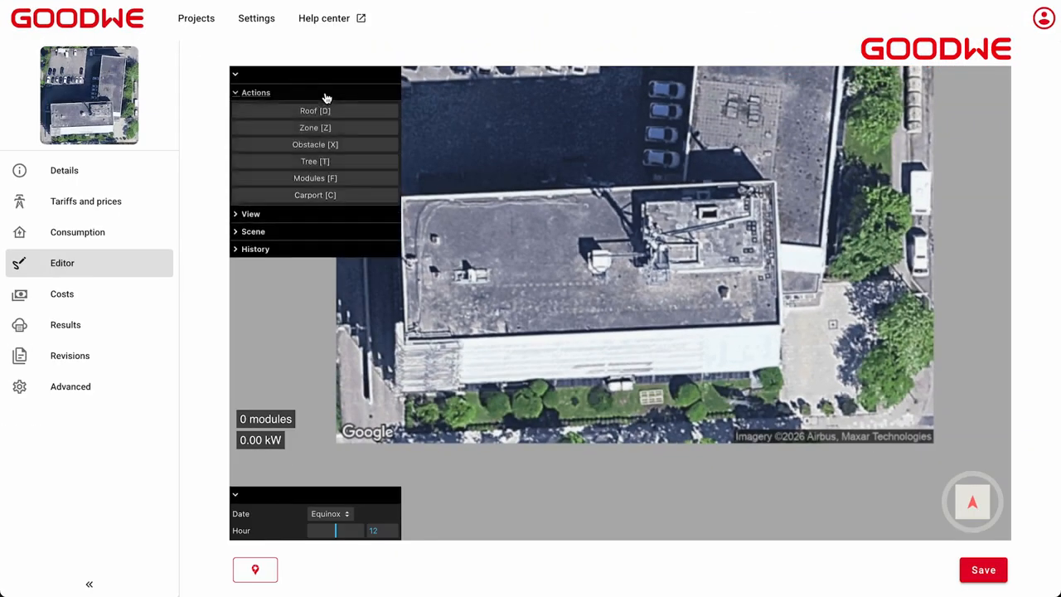
pyautogui.click(332, 214)
pyautogui.click(328, 354)
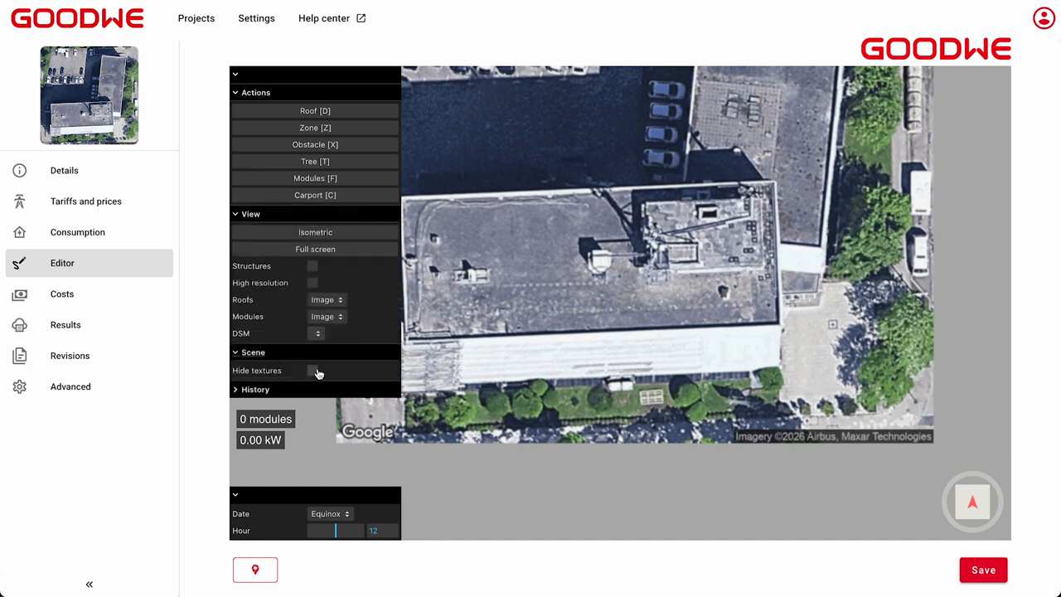
pyautogui.click(306, 389)
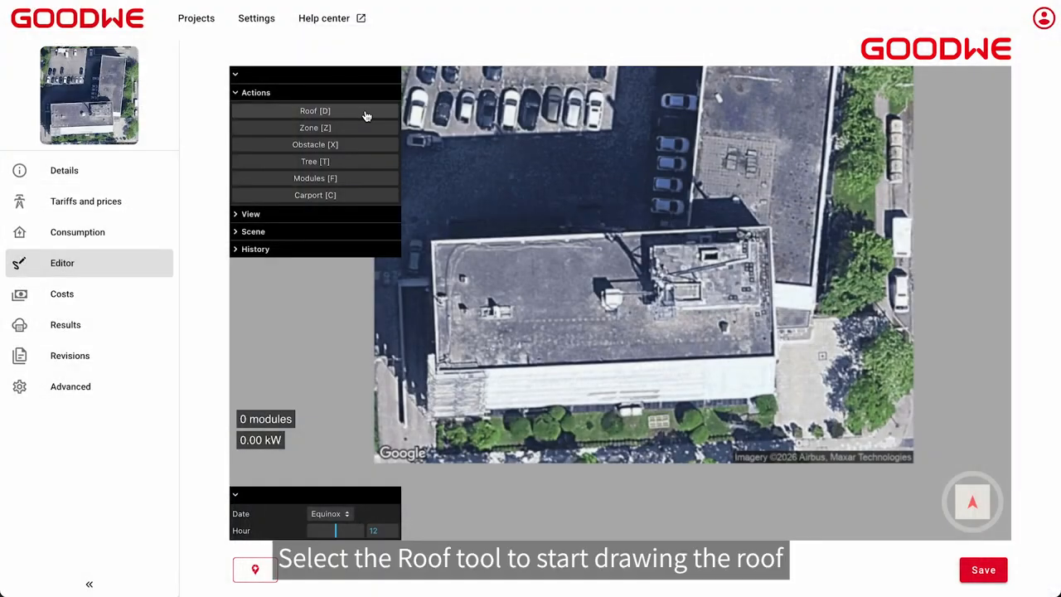
# - Draw a rectangular roof about 15.6 m wide over the lower building, entering 40 m for its long side
pyautogui.click(367, 113)
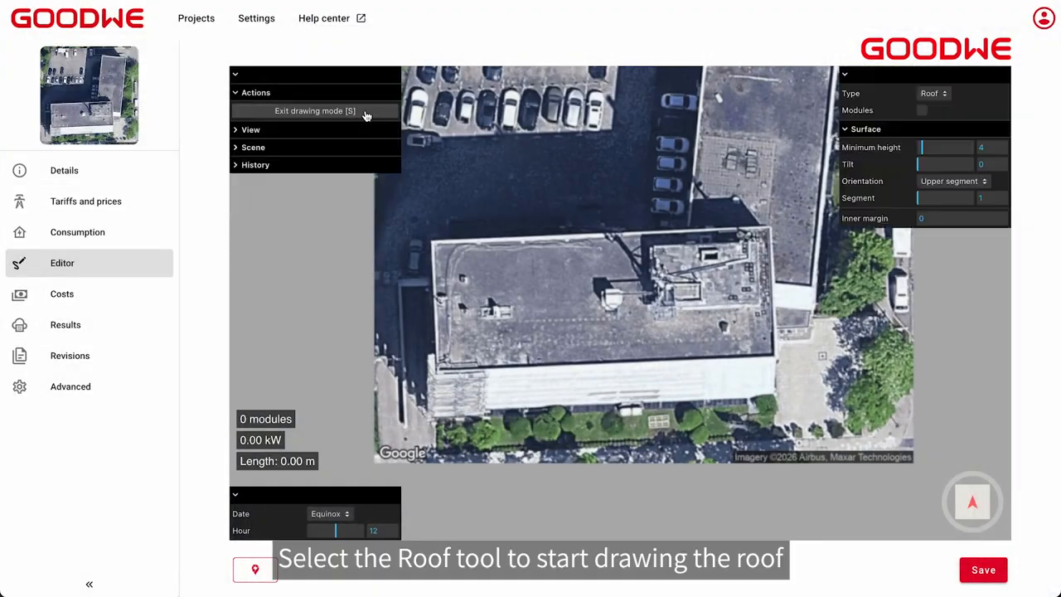
pyautogui.click(432, 243)
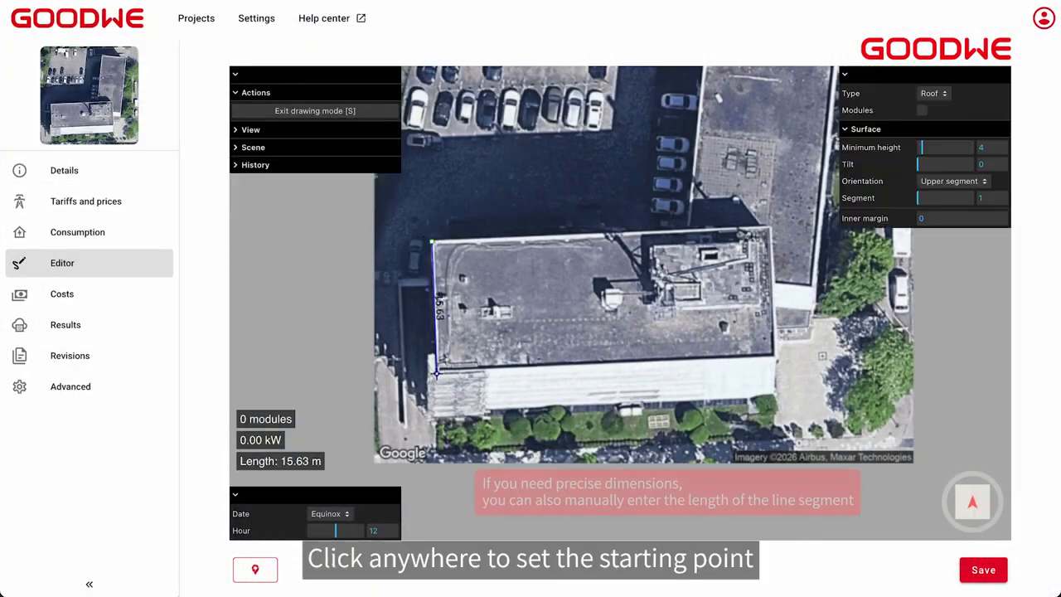
pyautogui.click(436, 372)
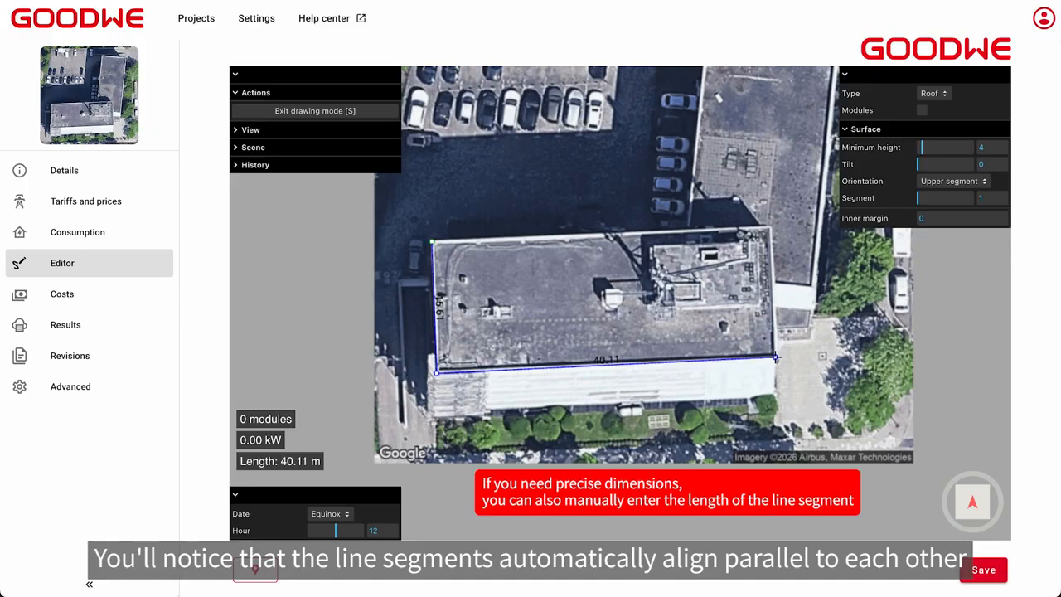
pyautogui.write('40')
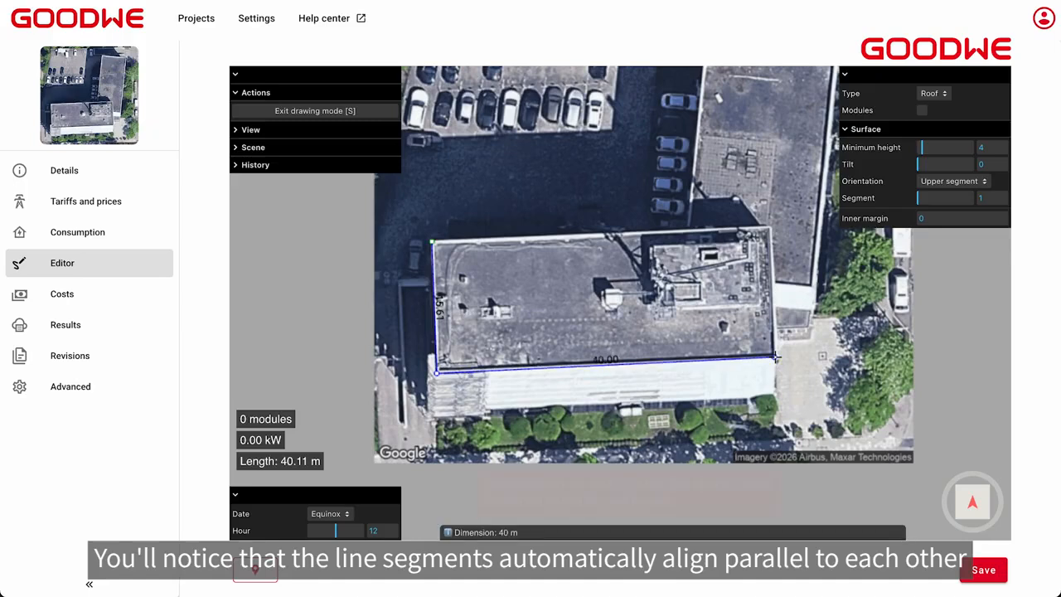
pyautogui.press('Return')
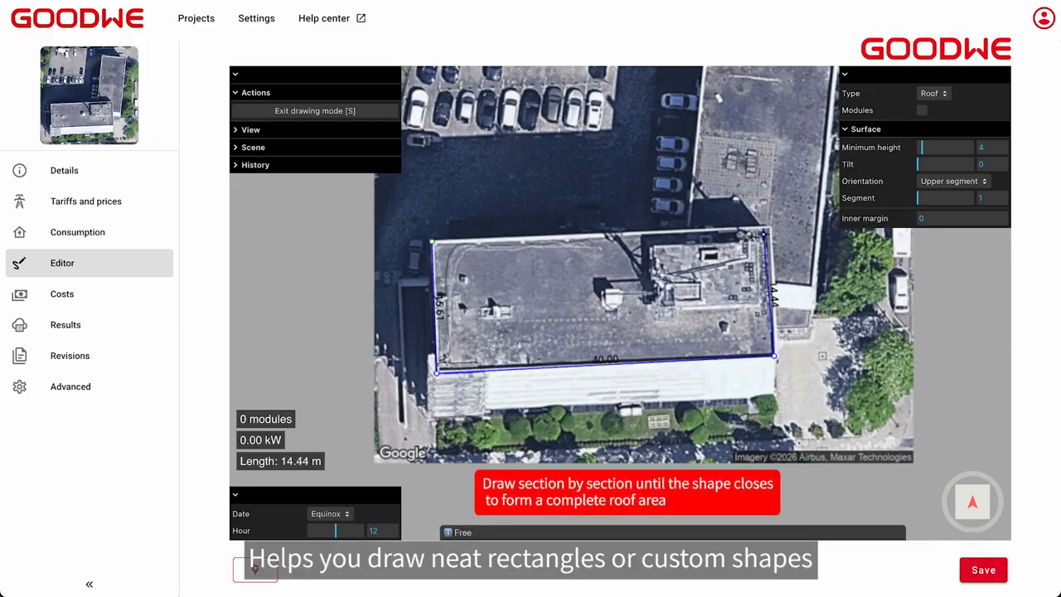
pyautogui.click(771, 228)
pyautogui.click(432, 242)
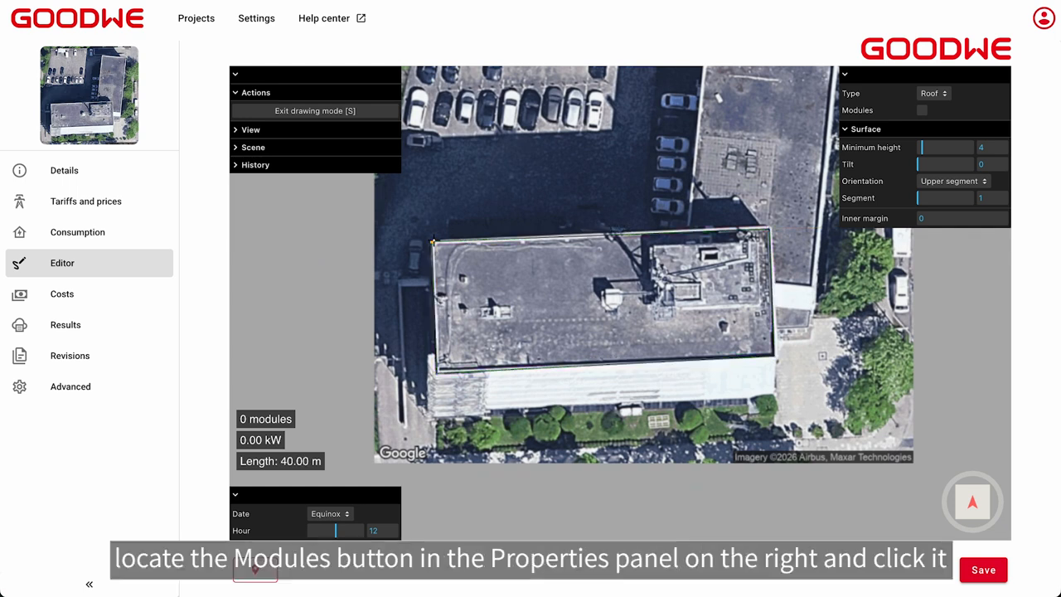
pyautogui.click(346, 112)
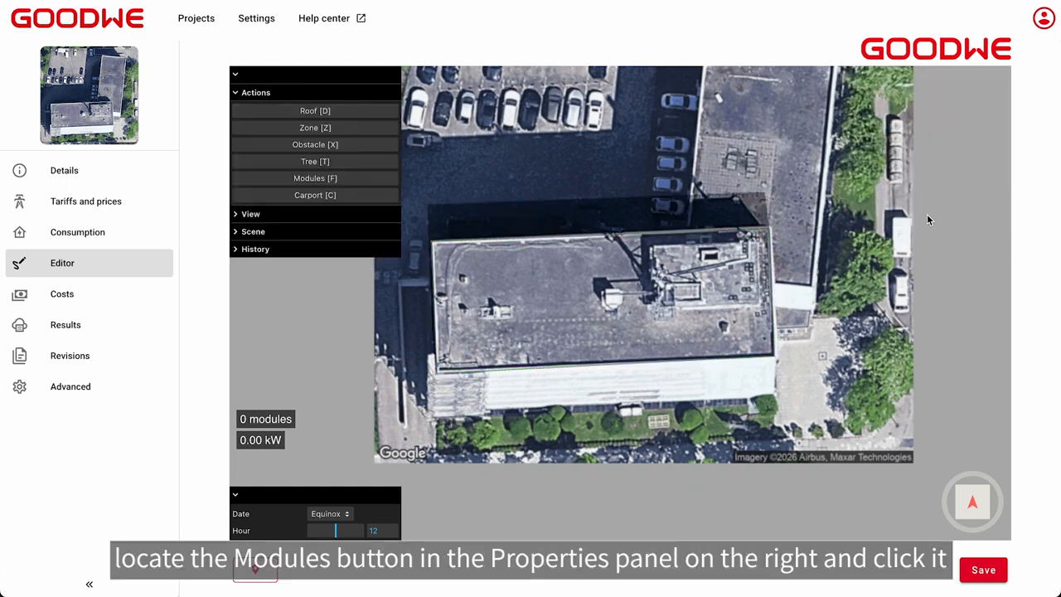
# - Select the drawn roof and cover it with solar modules
pyautogui.click(653, 243)
pyautogui.click(922, 110)
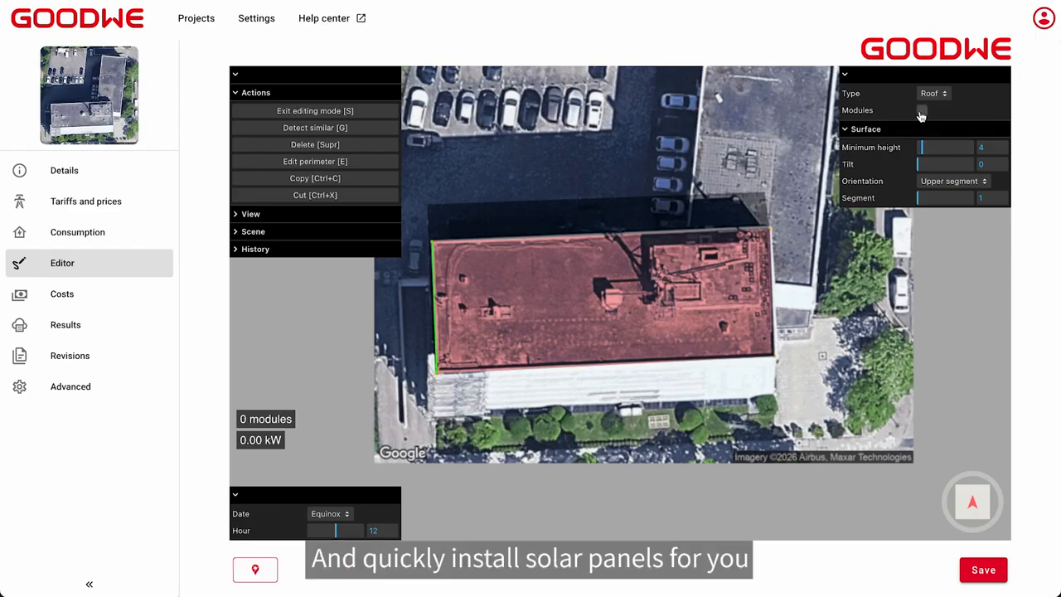
pyautogui.click(972, 501)
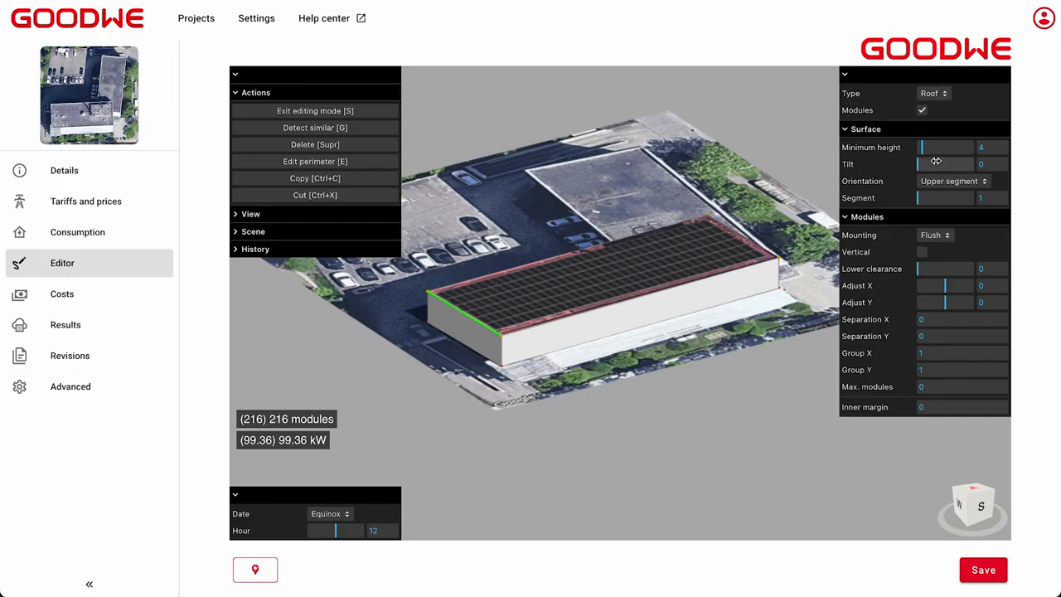
# - Set the roof surface to a minimum height of 6.49 and a tilt of 6.08, oriented by upper segment 3
pyautogui.moveTo(904, 141); pyautogui.dragTo(922, 165)
pyautogui.click(933, 181)
pyautogui.click(933, 197)
pyautogui.click(933, 181)
pyautogui.press('Escape')
pyautogui.press('Down')
pyautogui.click(933, 181)
pyautogui.press('Escape')
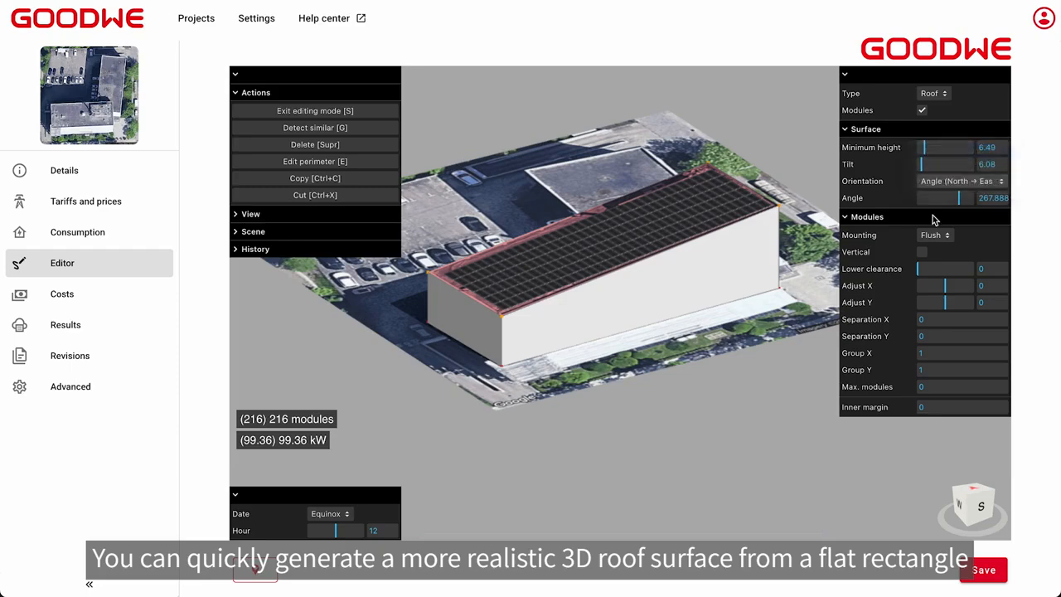
pyautogui.press('Up')
pyautogui.press('Up')
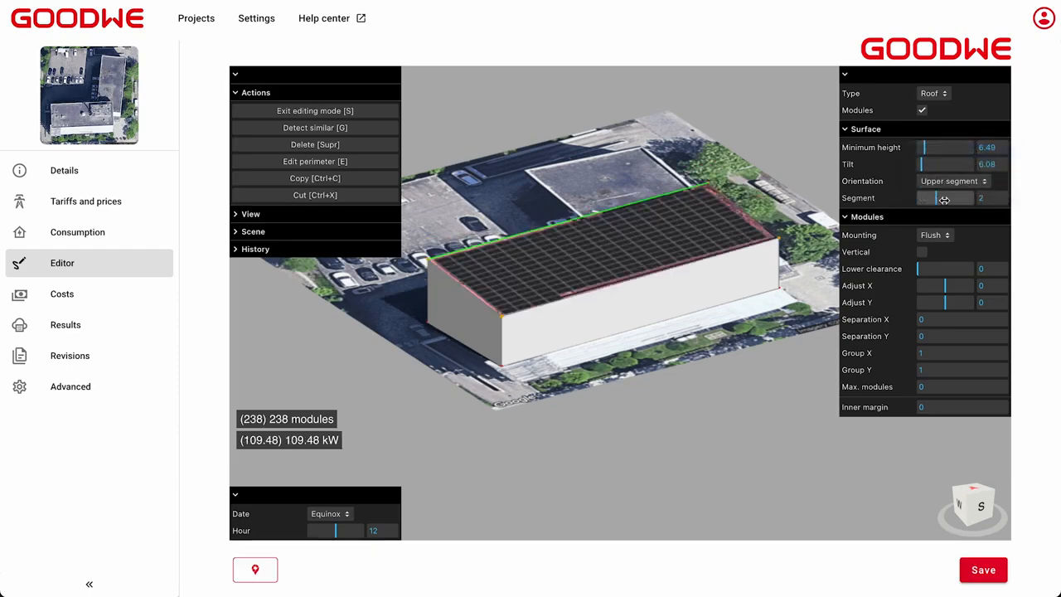
pyautogui.moveTo(944, 199); pyautogui.dragTo(955, 200)
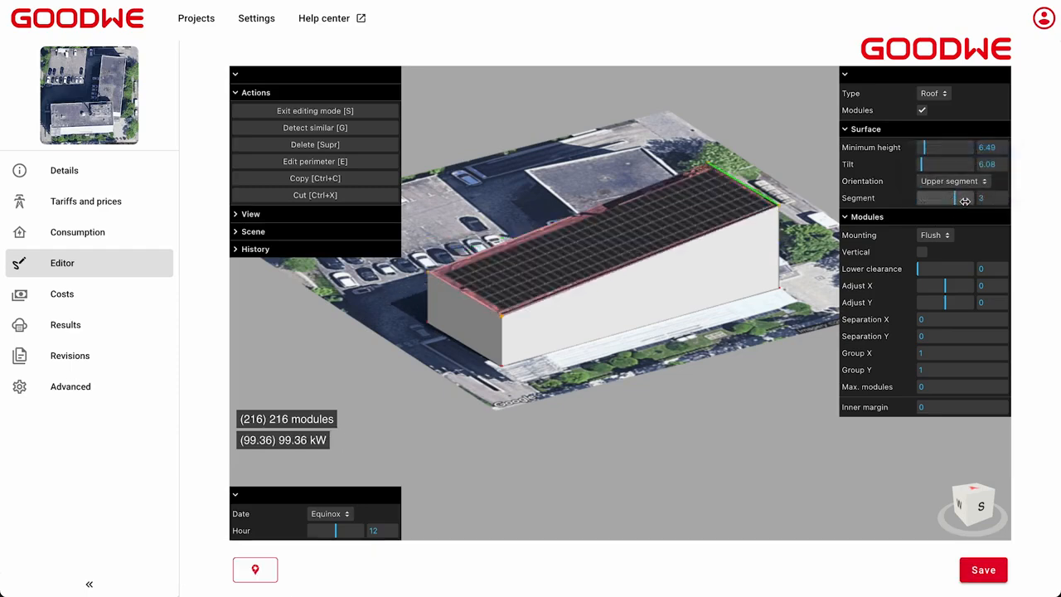
pyautogui.click(332, 111)
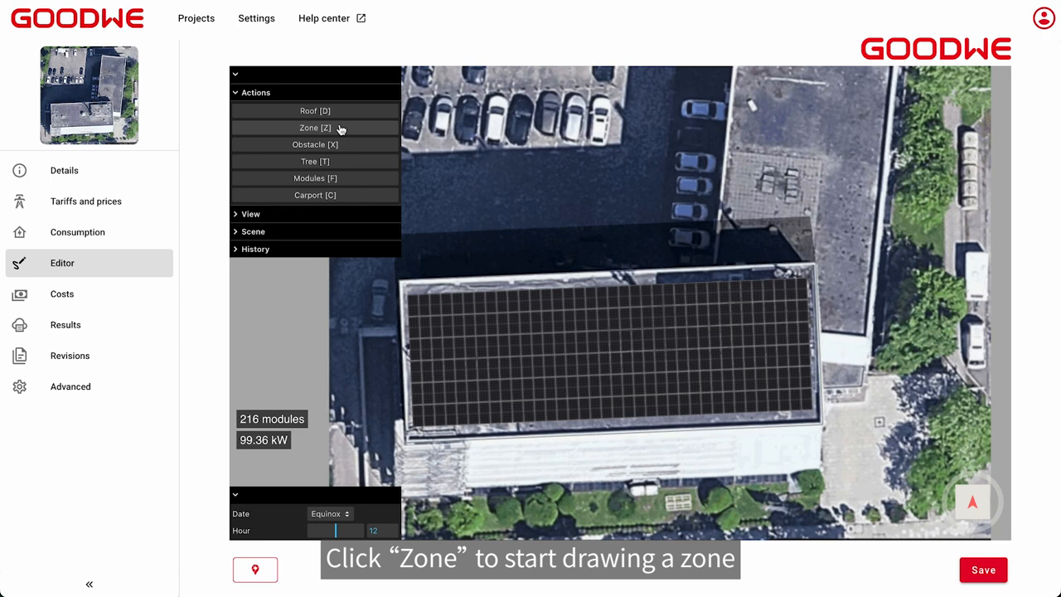
# - Draw a rectangular zone about 4.26 by 4.19 m around the white rooftop unit near the roof's middle
pyautogui.click(339, 129)
pyautogui.scroll(5, 683, 357)
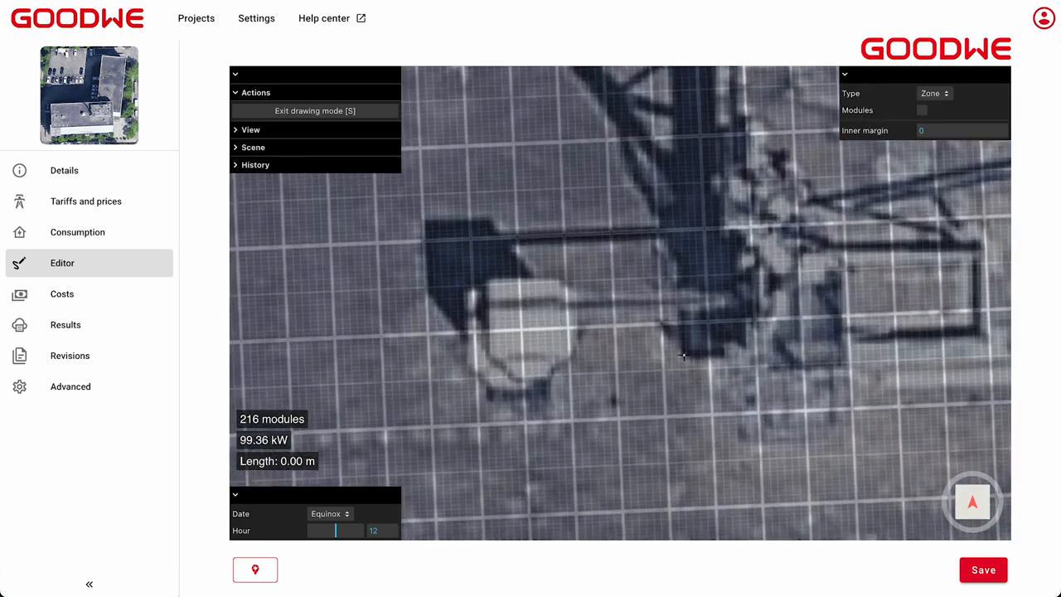
pyautogui.click(431, 425)
pyautogui.click(617, 416)
pyautogui.click(609, 234)
pyautogui.click(423, 242)
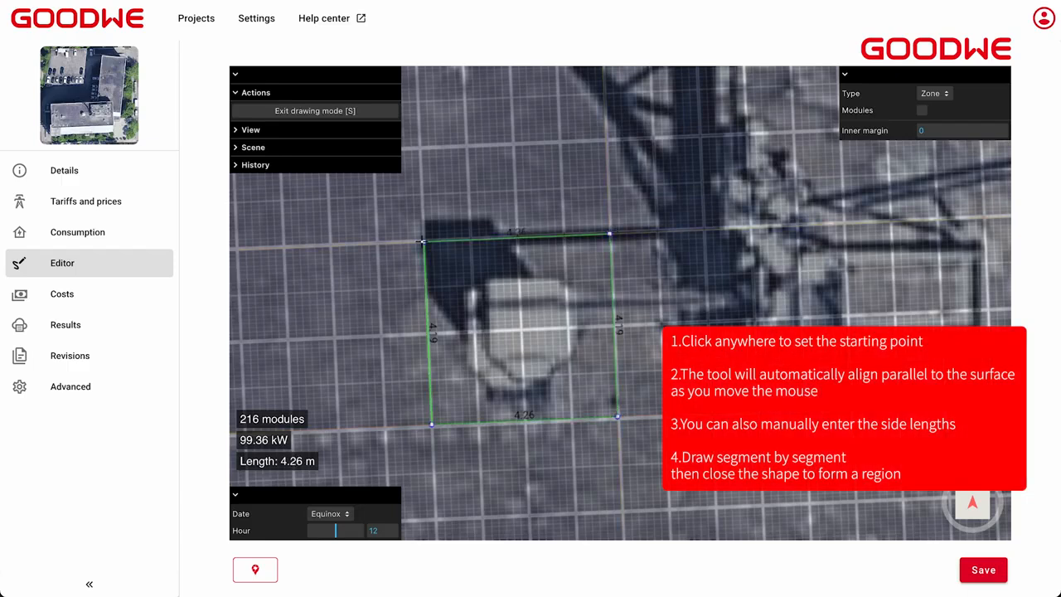
pyautogui.scroll(-5, 711, 367)
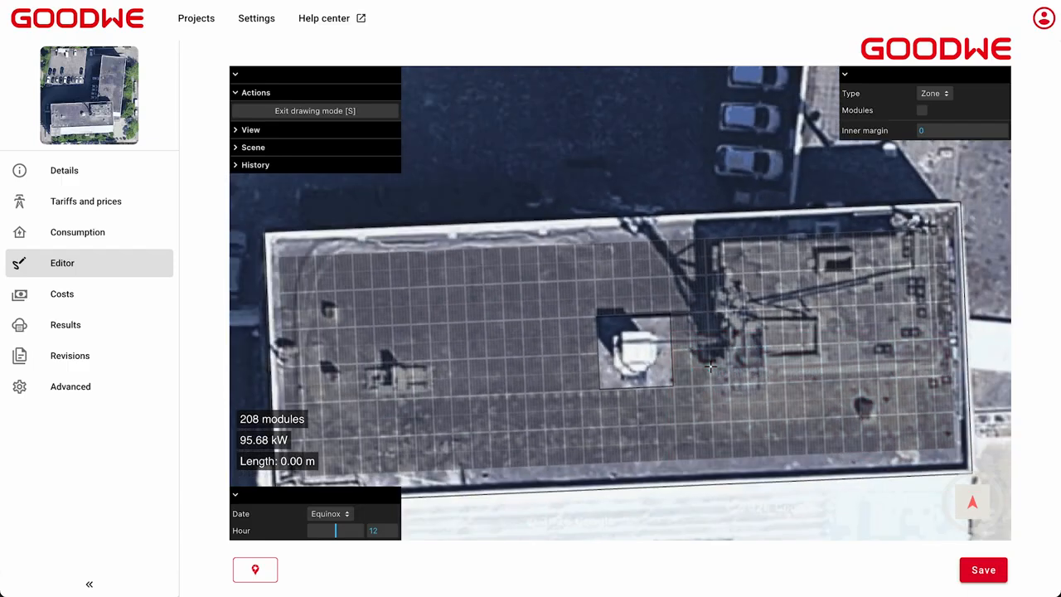
pyautogui.scroll(2, 811, 428)
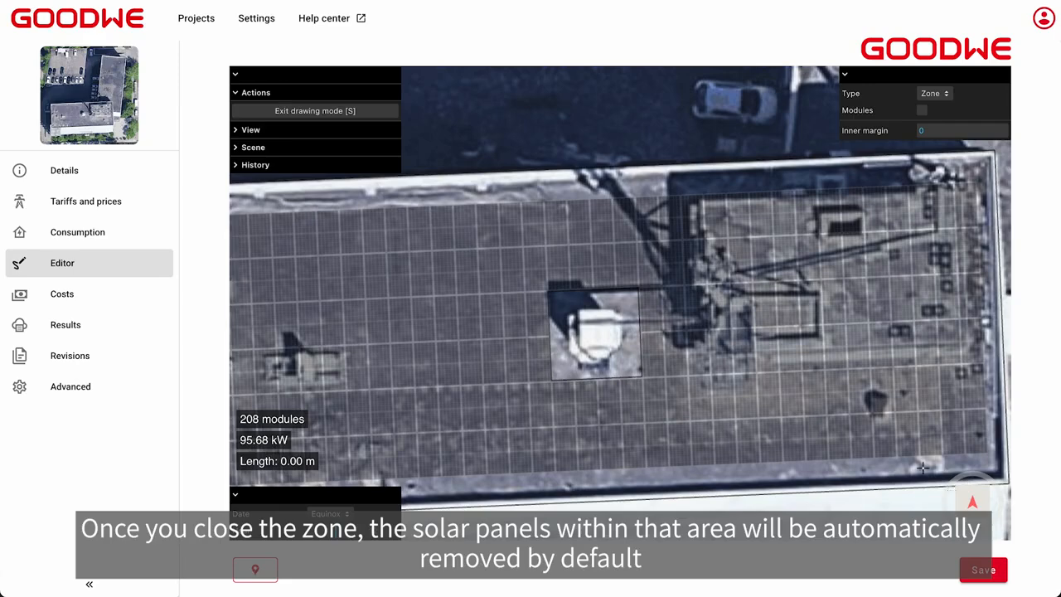
pyautogui.press('s')
# - Fill the zone around the white rooftop unit with its own solar modules
pyautogui.click(983, 498)
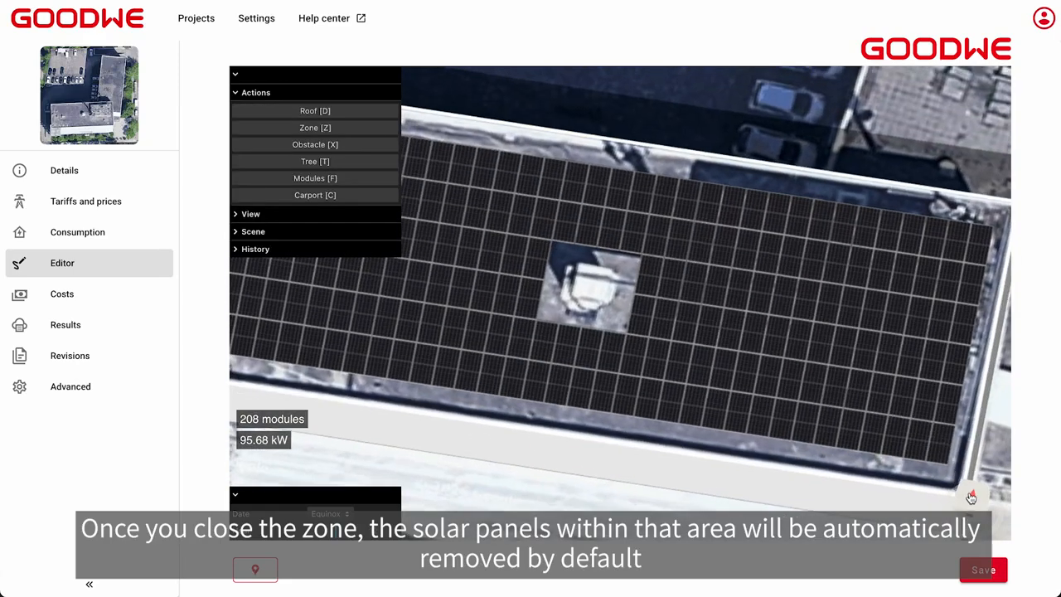
pyautogui.moveTo(987, 493)
pyautogui.mouseDown()
pyautogui.moveTo(972, 498)
pyautogui.moveTo(983, 496)
pyautogui.mouseUp()
pyautogui.scroll(-4, 745, 429)
pyautogui.scroll(2, 444, 367)
pyautogui.scroll(-2, 650, 381)
pyautogui.scroll(3, 650, 381)
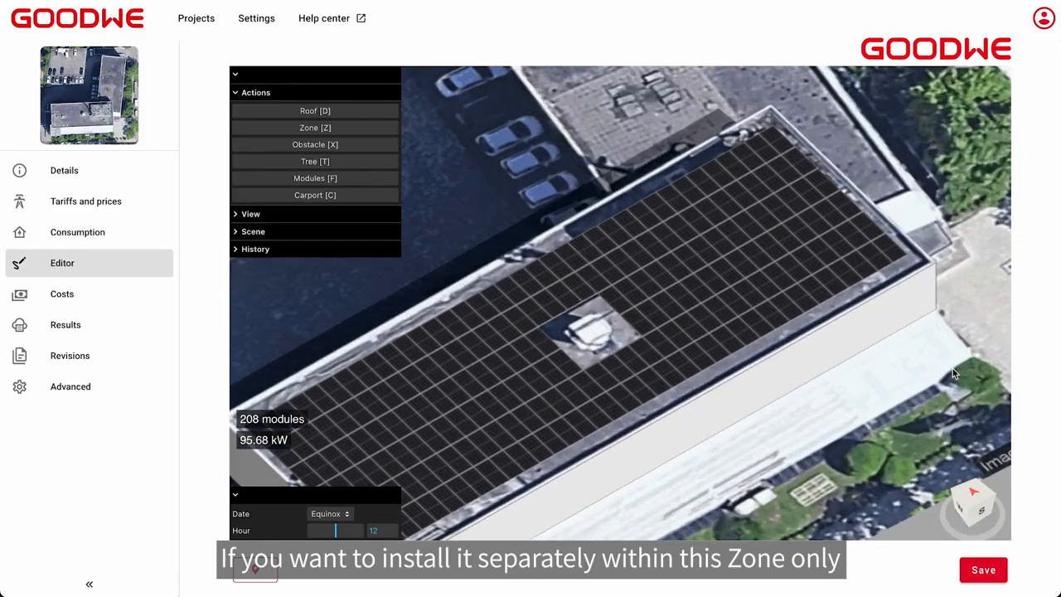
pyautogui.click(603, 343)
pyautogui.click(923, 110)
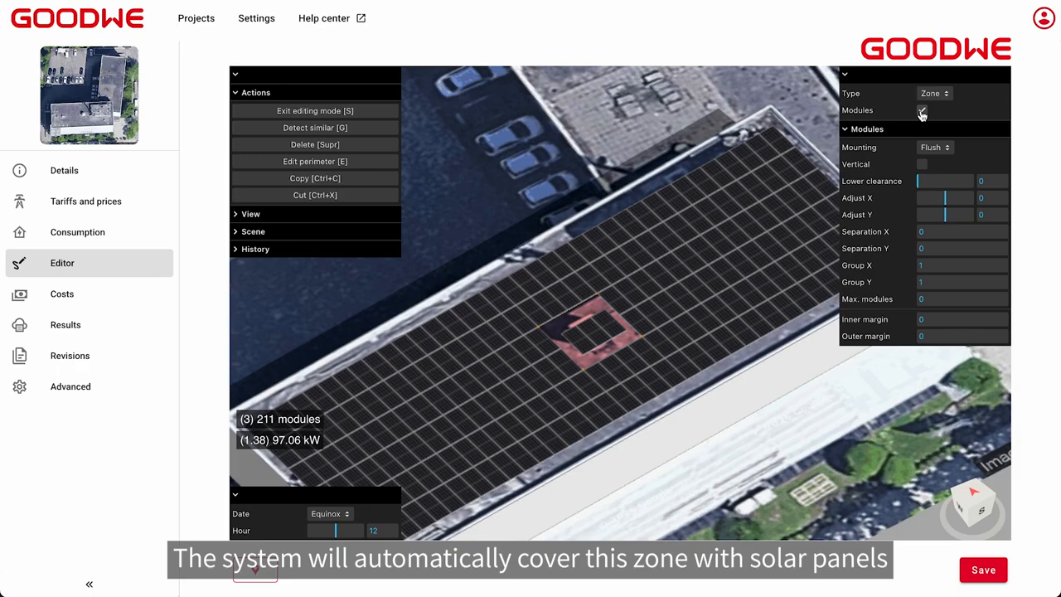
pyautogui.click(922, 111)
pyautogui.click(922, 111)
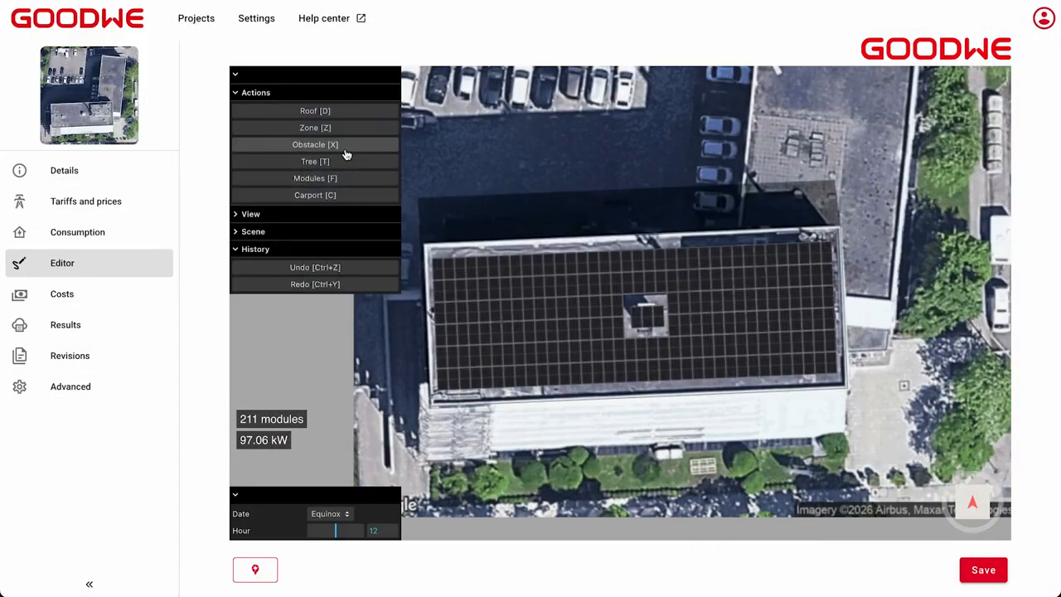
# - Draw a rectangular obstacle about 3 by 2.08 m around the dark-topped box near the roof's northeast corner
pyautogui.click(207, 149)
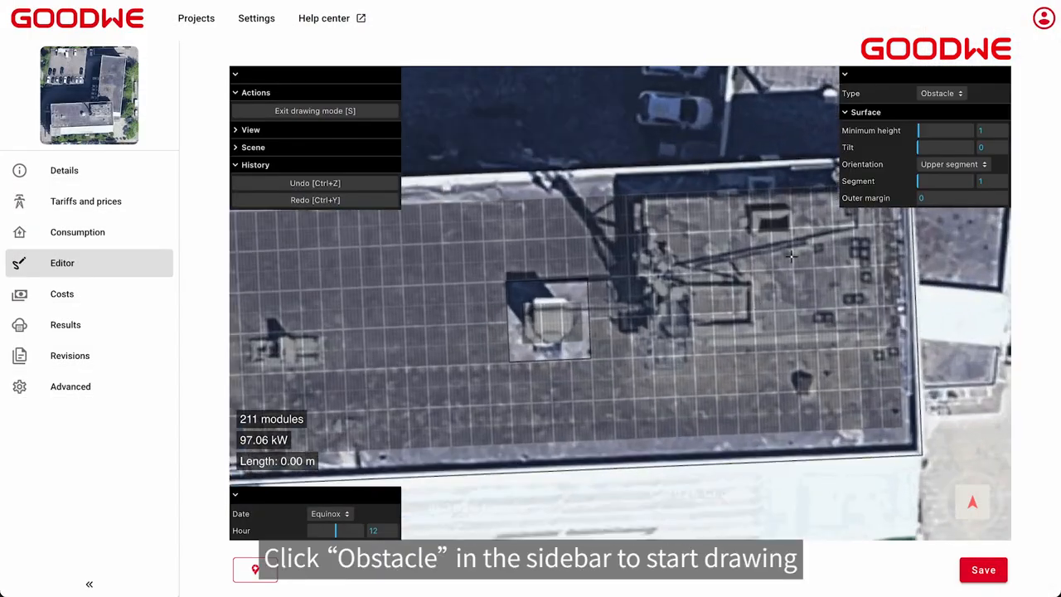
pyautogui.scroll(2, 792, 257)
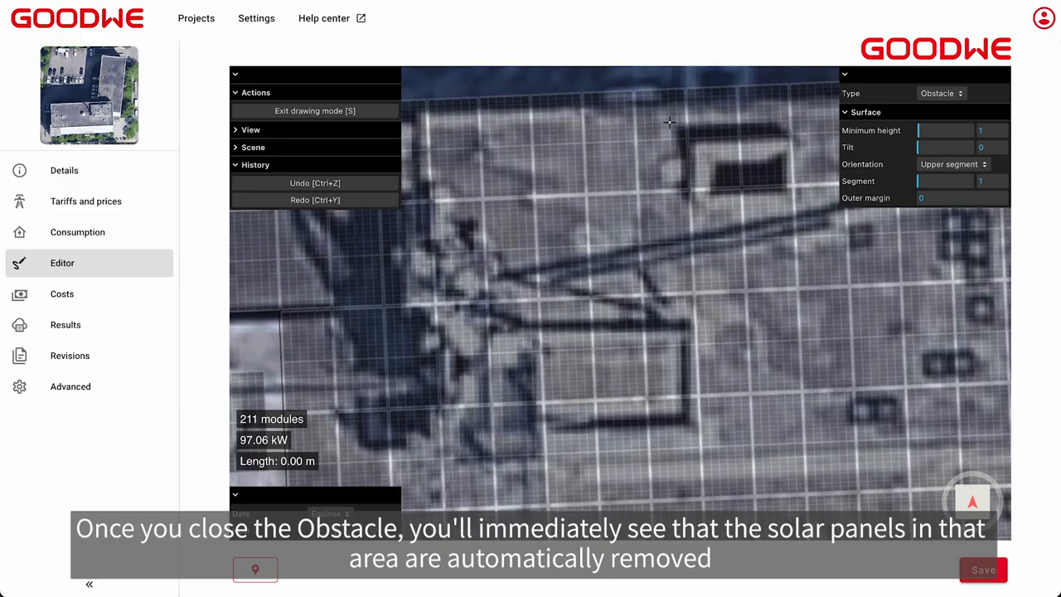
pyautogui.click(664, 119)
pyautogui.click(669, 218)
pyautogui.click(812, 212)
pyautogui.click(809, 111)
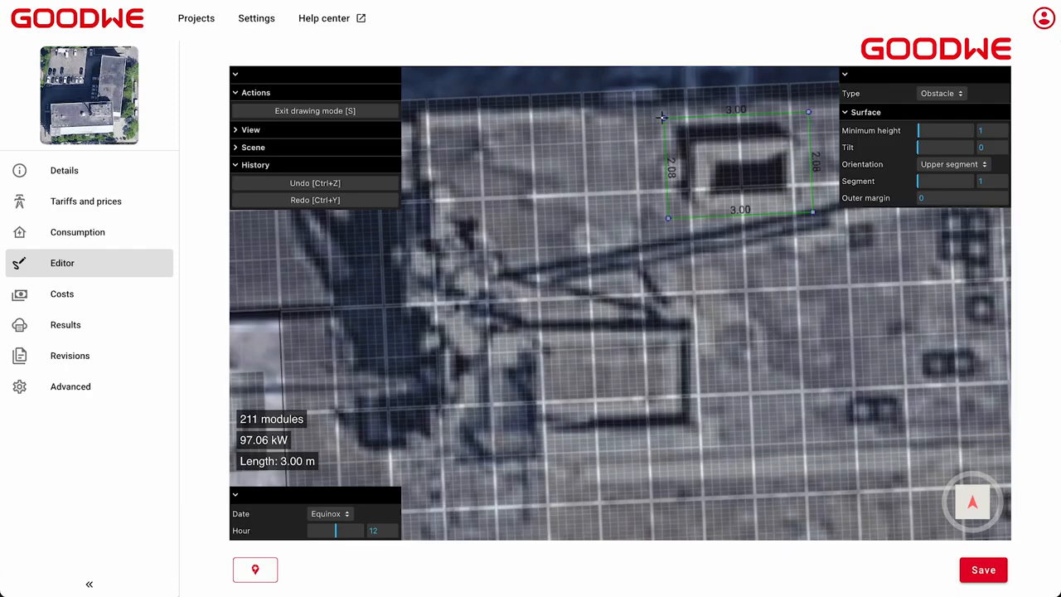
pyautogui.click(663, 118)
pyautogui.scroll(-5, 501, 282)
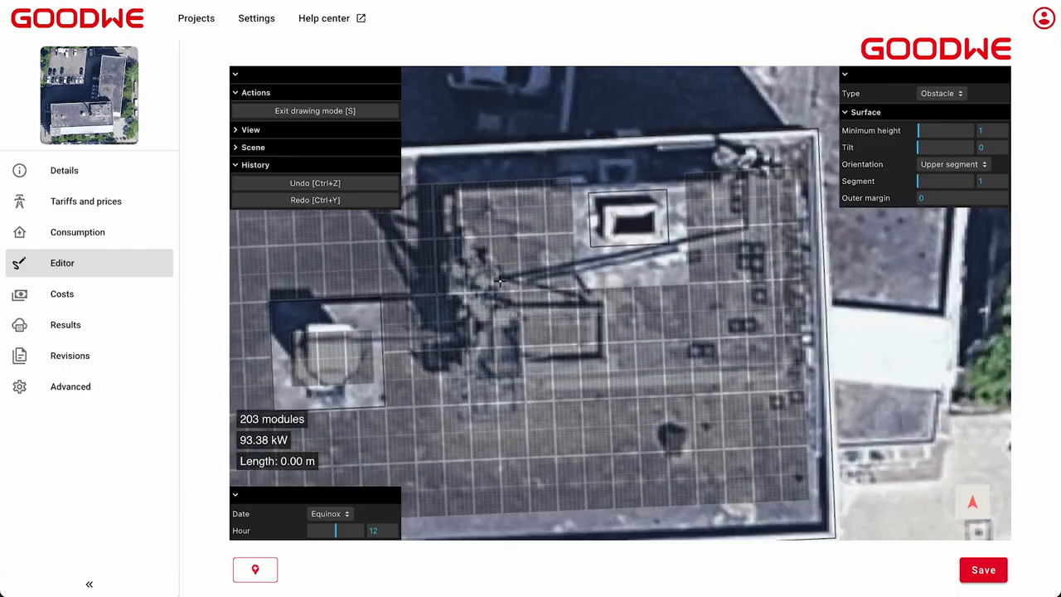
pyautogui.click(334, 121)
# - Set the obstacle's surface to a minimum height of 0.96 and a tilt of 19.21, oriented by upper segment 2
pyautogui.moveTo(992, 518); pyautogui.dragTo(948, 466)
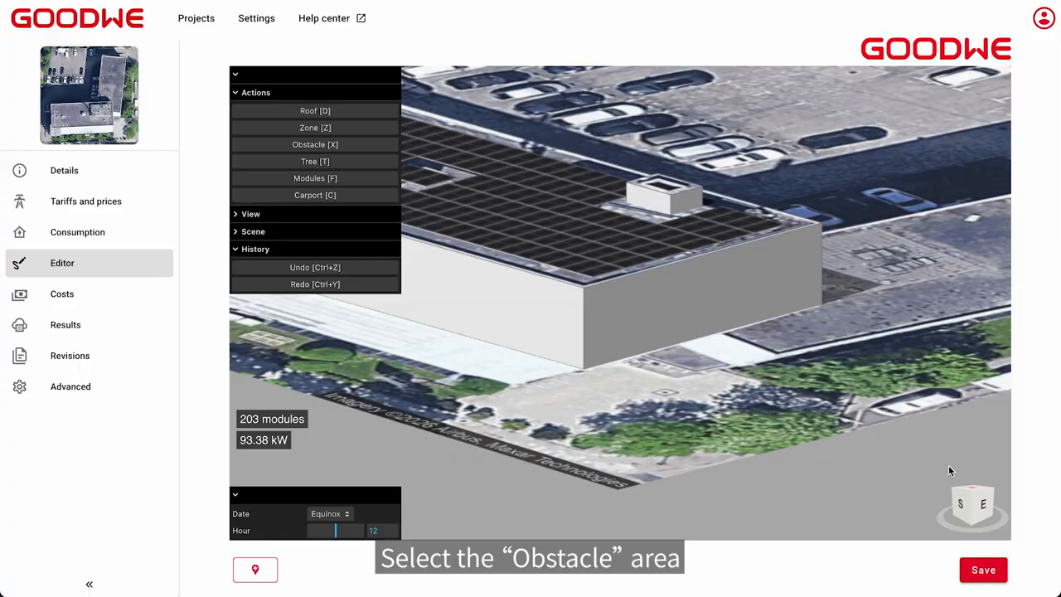
pyautogui.click(678, 201)
pyautogui.moveTo(916, 133); pyautogui.dragTo(919, 133)
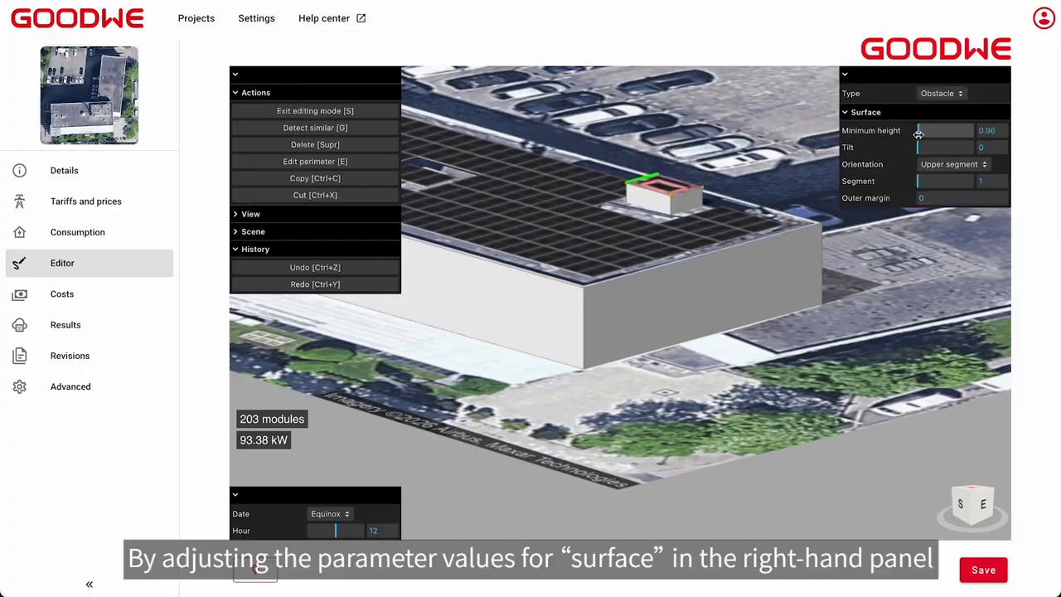
pyautogui.moveTo(918, 147); pyautogui.dragTo(929, 147)
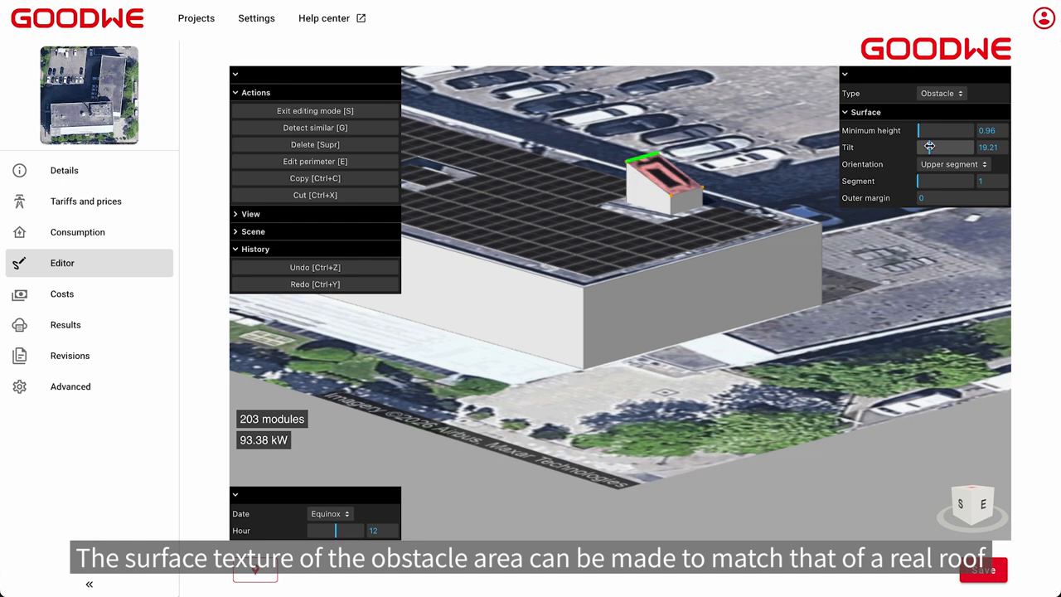
pyautogui.click(929, 181)
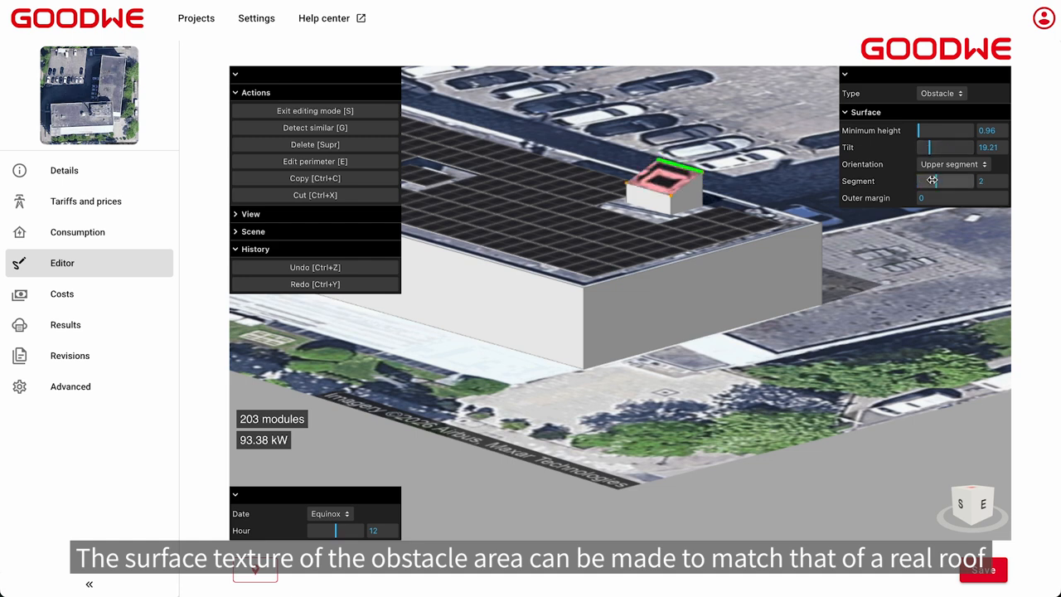
# - Copy the selected obstacle and place the duplicate over the rooftop structure just west of the original
pyautogui.moveTo(873, 323); pyautogui.dragTo(895, 323)
pyautogui.moveTo(821, 232); pyautogui.dragTo(783, 130)
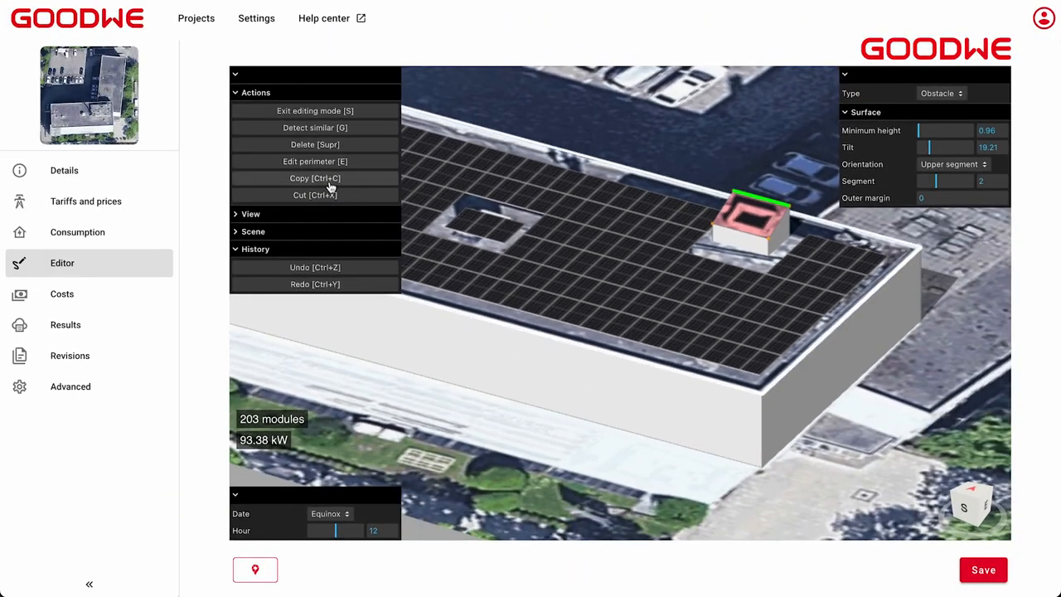
pyautogui.click(329, 183)
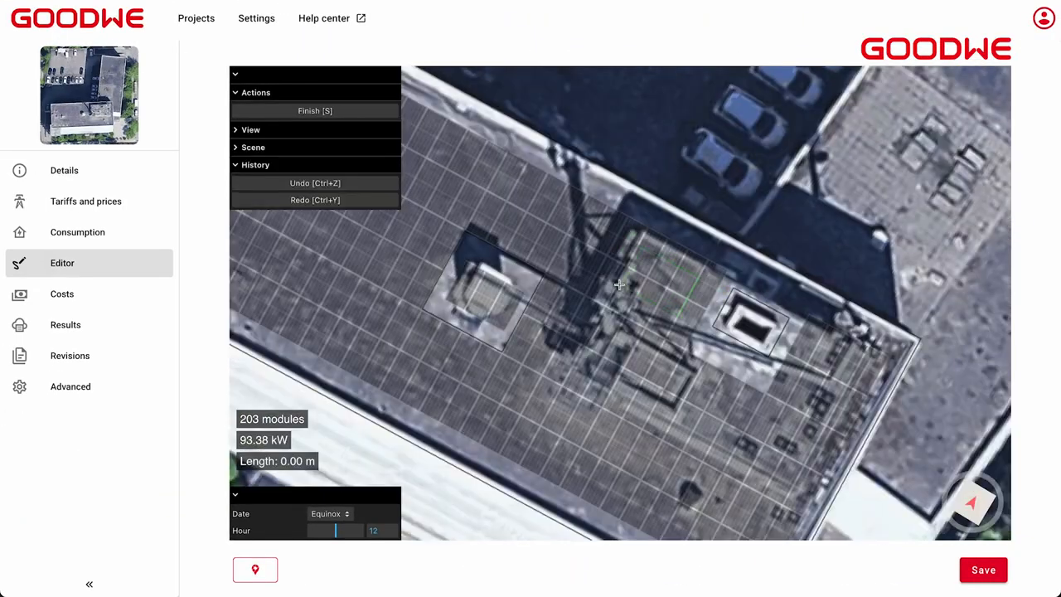
pyautogui.click(598, 271)
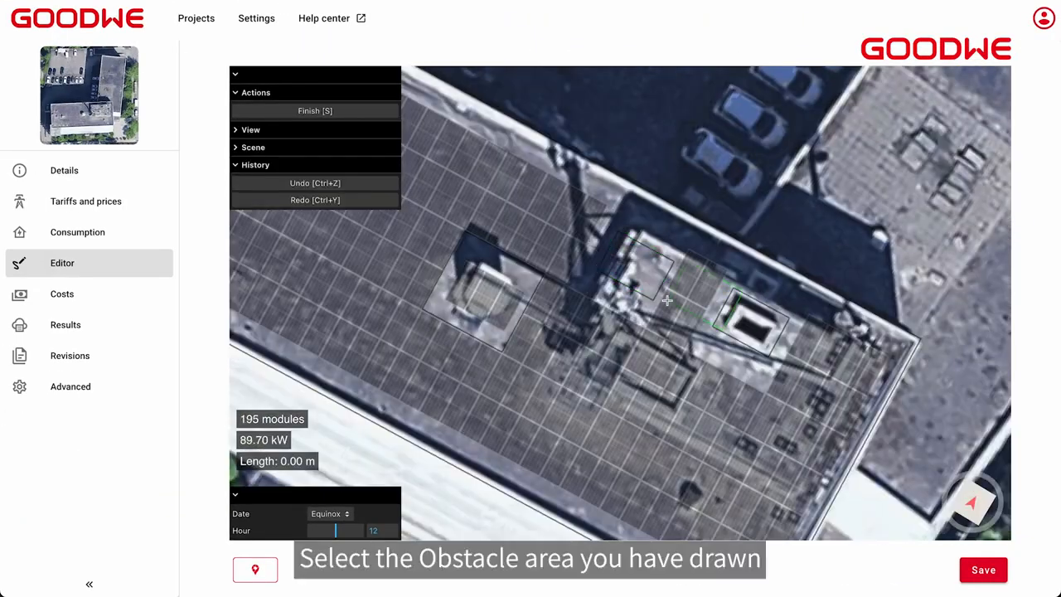
pyautogui.click(353, 112)
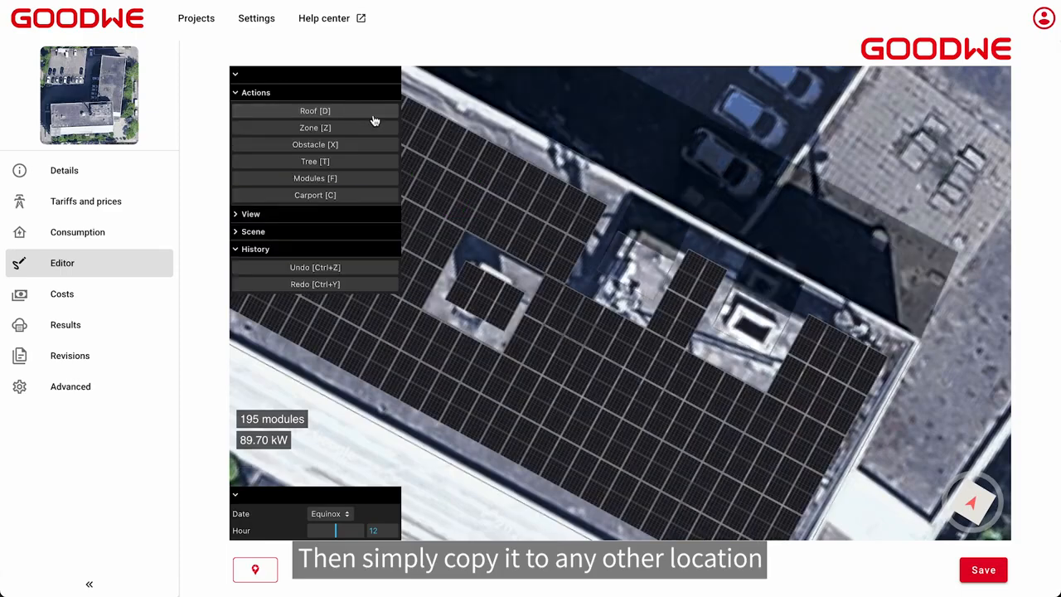
pyautogui.click(980, 504)
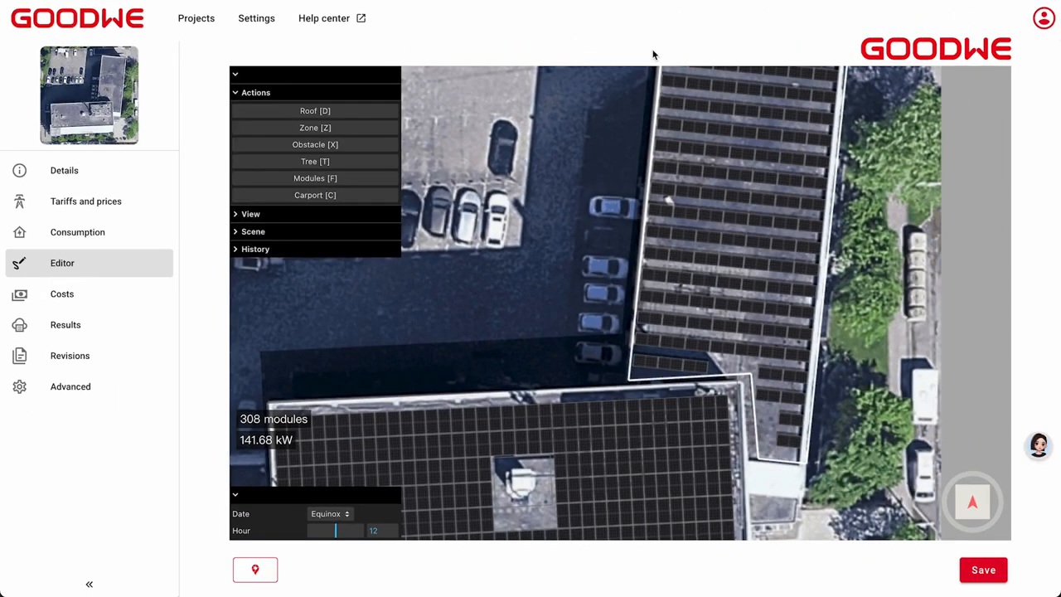
# - Draw a tree with a crown diameter of about 5.13 m beside the east facade of the eastern building
pyautogui.click(334, 165)
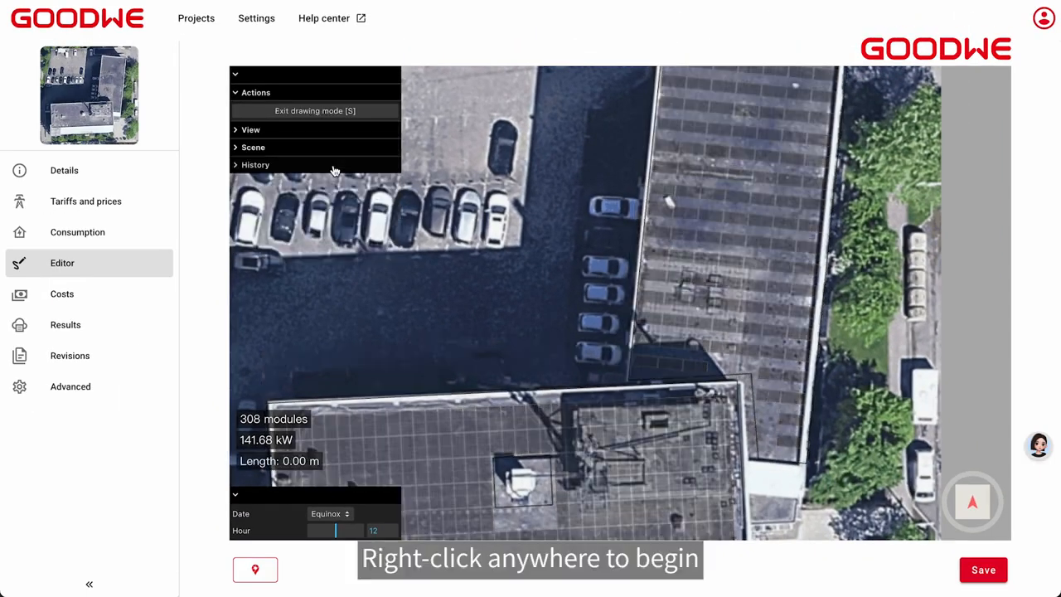
pyautogui.rightClick(867, 302)
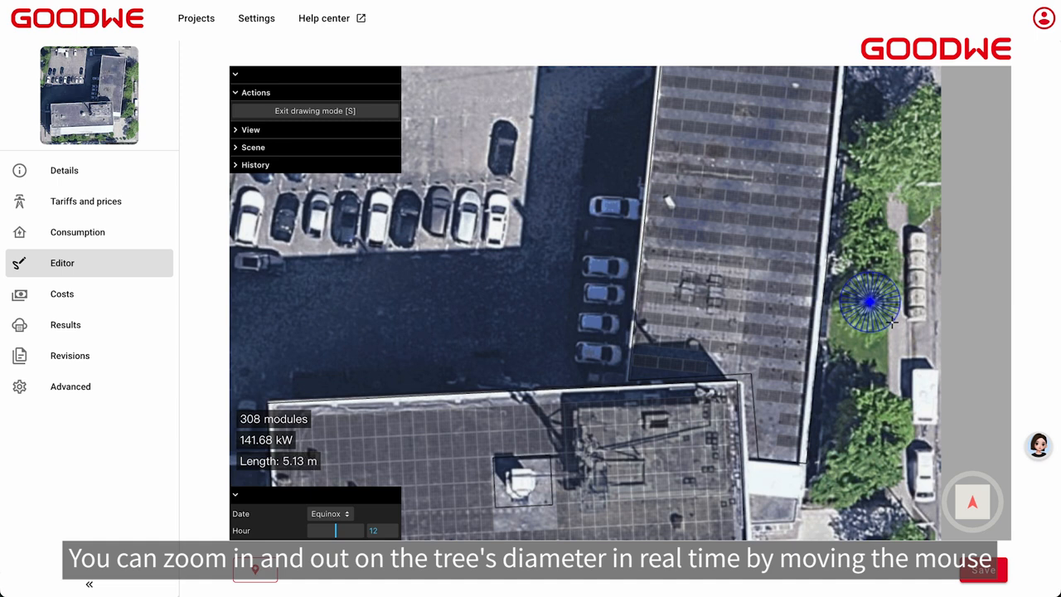
pyautogui.click(892, 321)
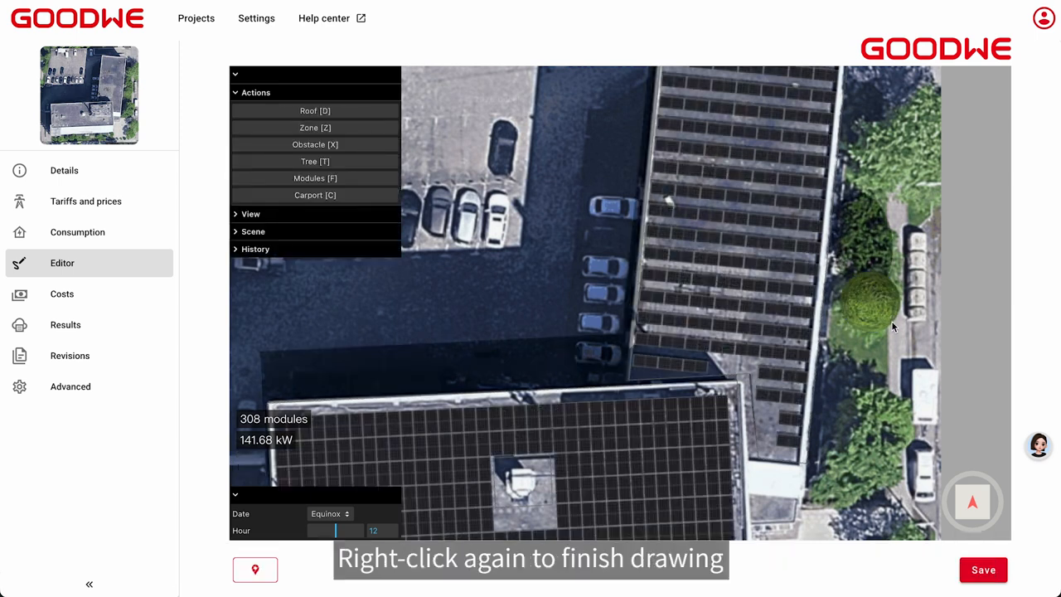
# - Select the new tree, change its type to Conical, and adjust its dimensions
pyautogui.moveTo(914, 399); pyautogui.dragTo(859, 295)
pyautogui.click(850, 290)
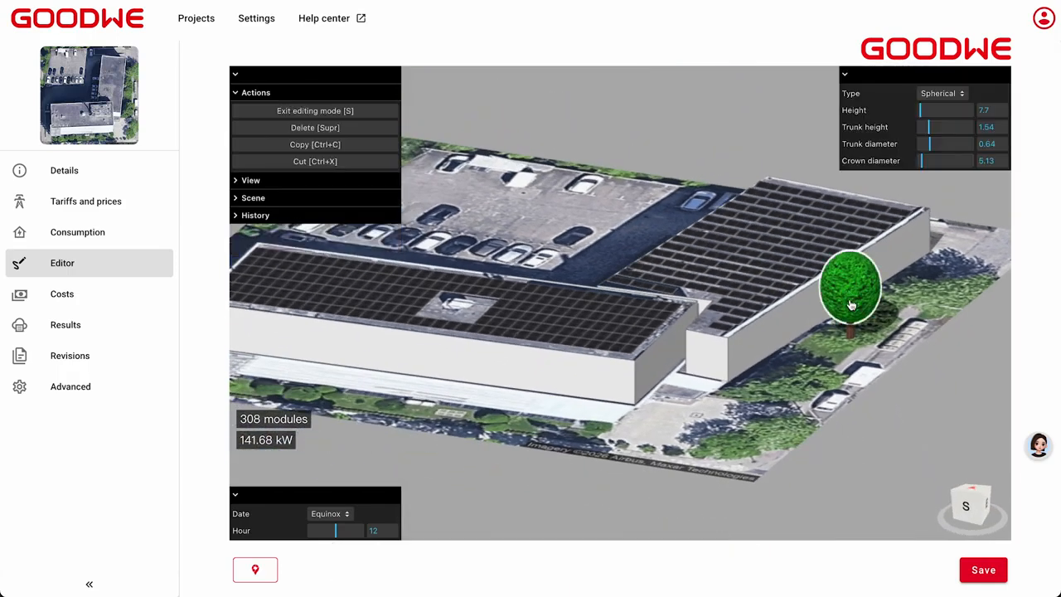
pyautogui.click(941, 95)
pyautogui.click(939, 109)
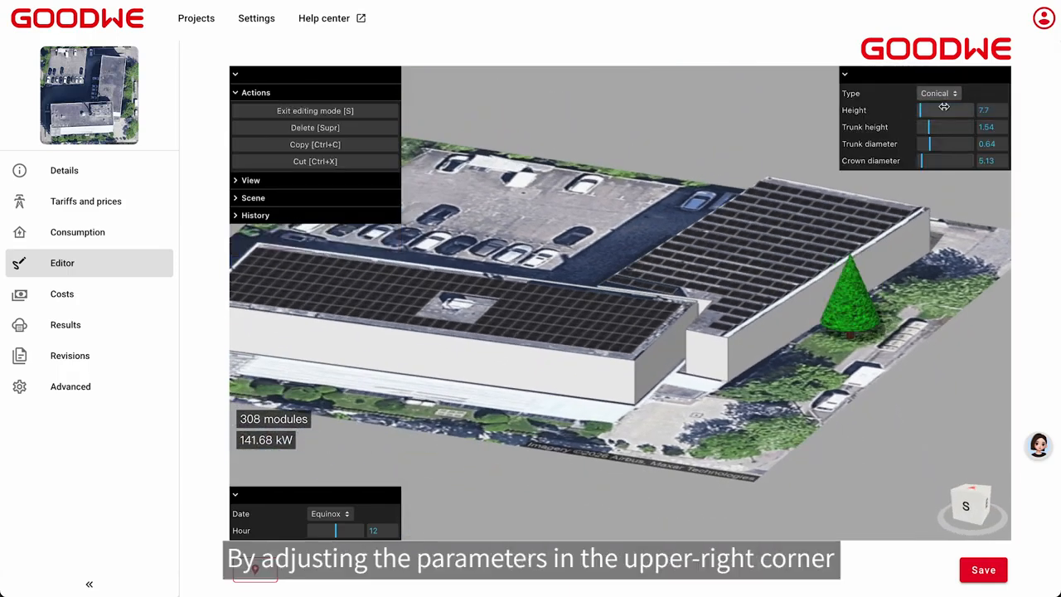
pyautogui.moveTo(925, 110); pyautogui.dragTo(919, 163)
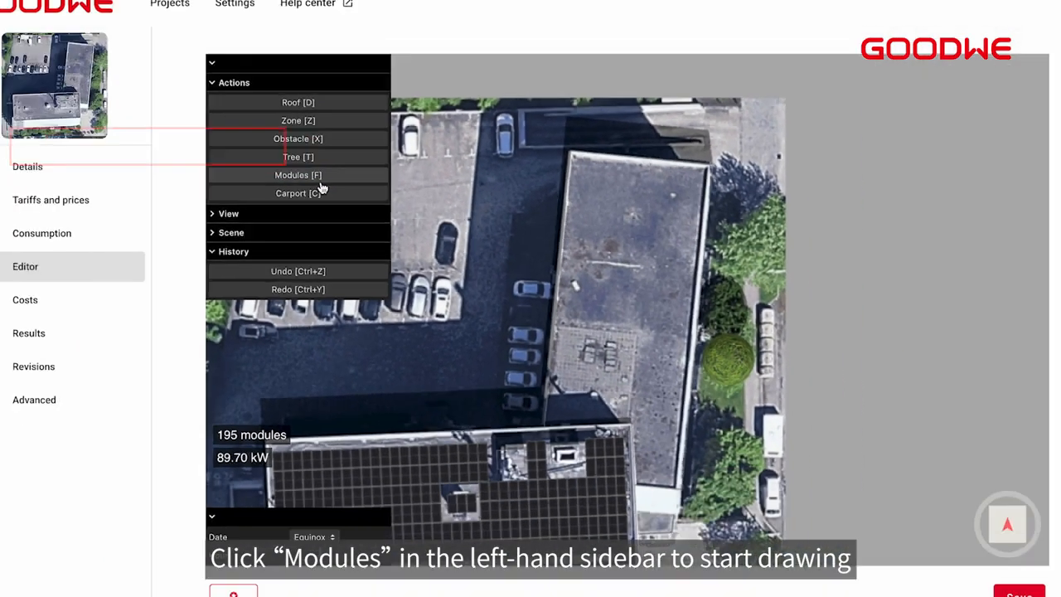
# - Draw a rectangular group of flush-mounted solar modules on the eastern building's roof
pyautogui.click(184, 163)
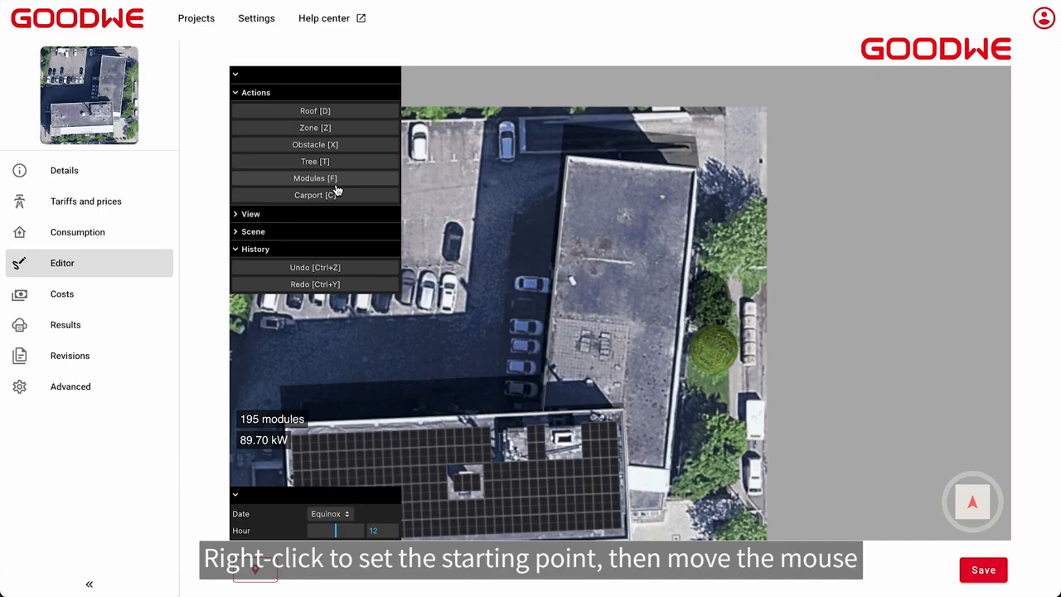
pyautogui.click(338, 181)
pyautogui.rightClick(589, 203)
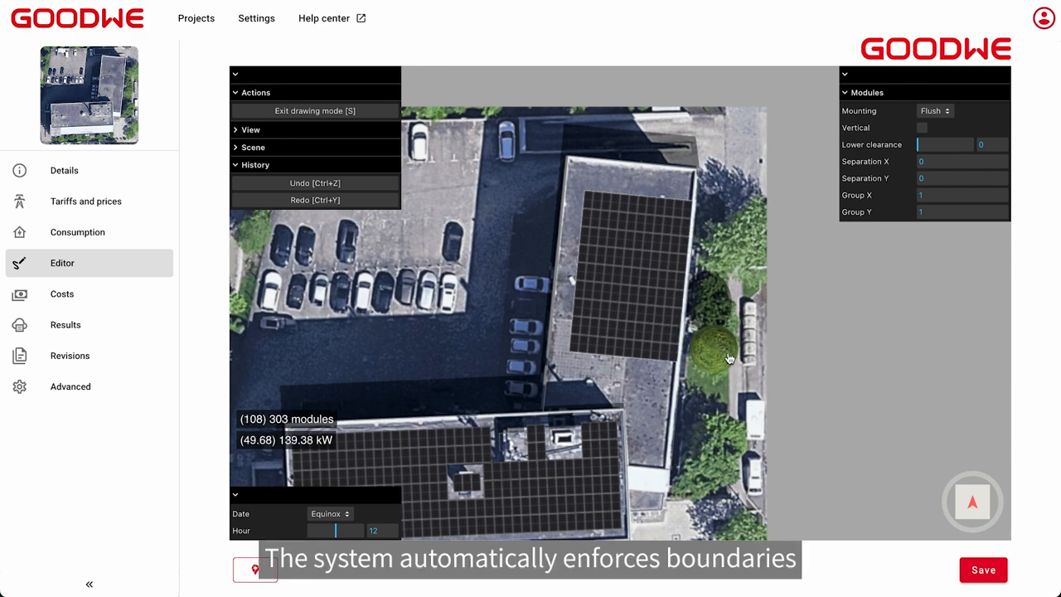
pyautogui.moveTo(722, 358); pyautogui.dragTo(627, 346)
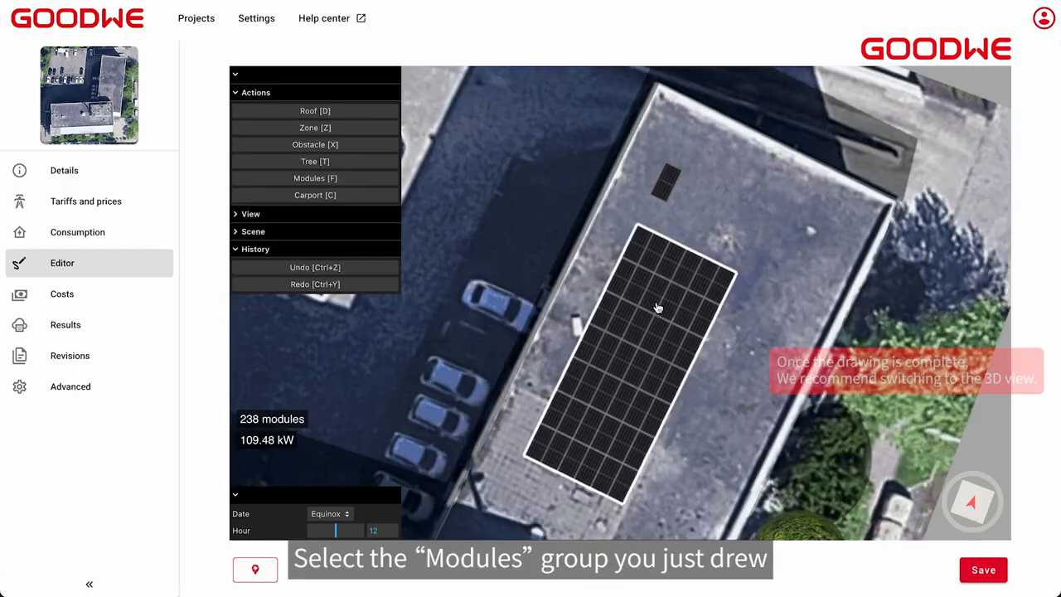
# - Select the large module group on the eastern roof and add three single modules along its northern edge
pyautogui.click(658, 308)
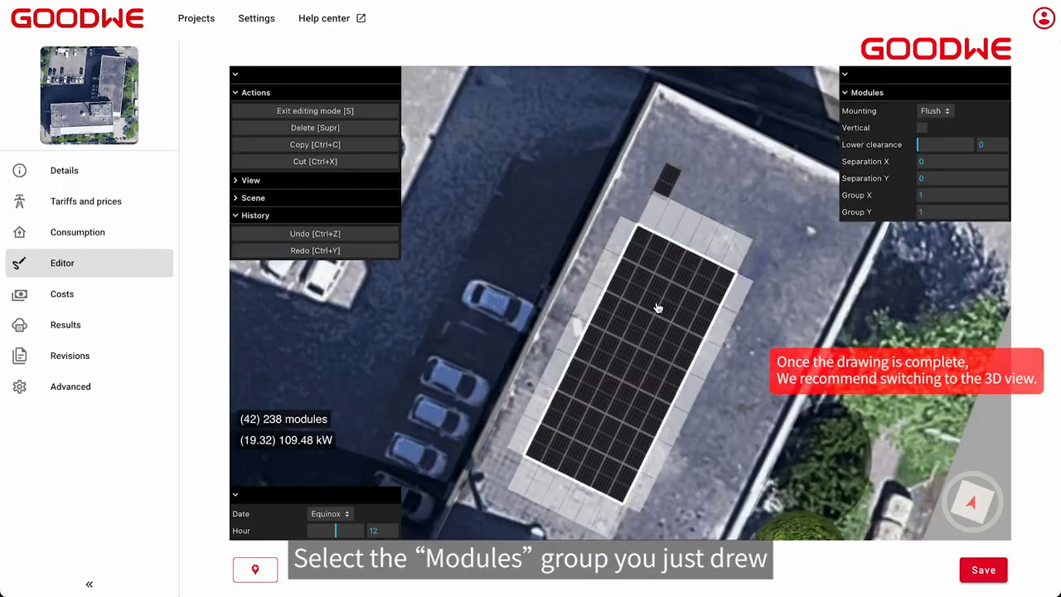
pyautogui.click(707, 236)
pyautogui.click(721, 244)
pyautogui.click(735, 255)
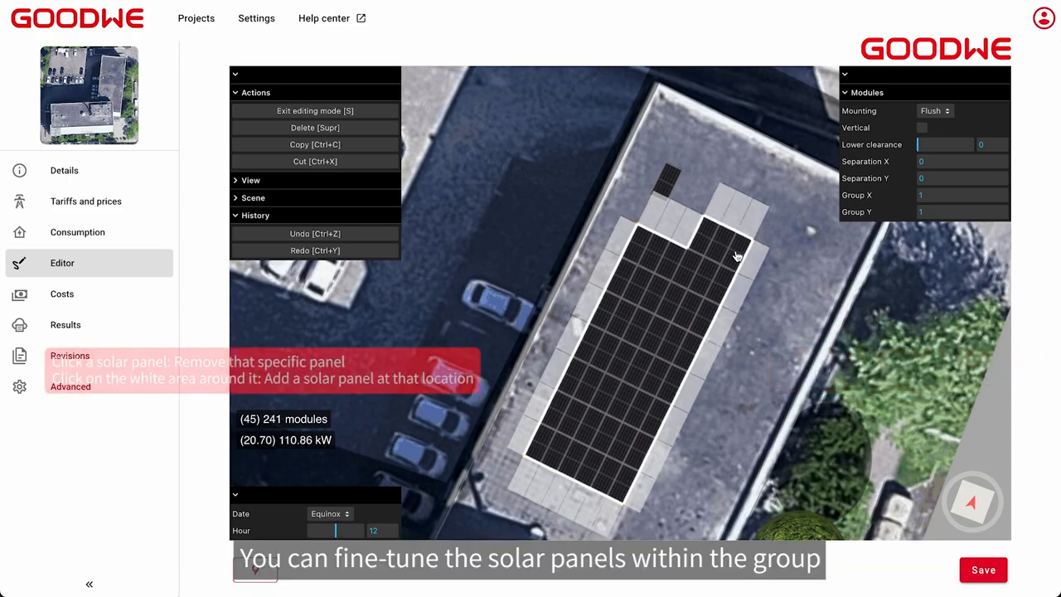
# - Remove the three extra modules from the group's northern edge
pyautogui.click(707, 246)
pyautogui.click(721, 251)
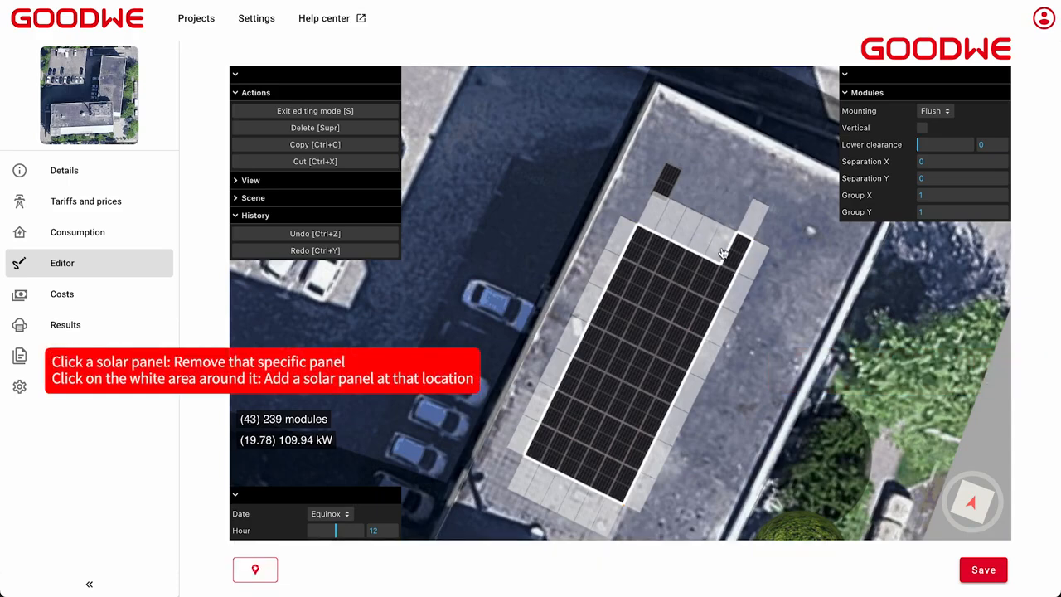
pyautogui.click(734, 257)
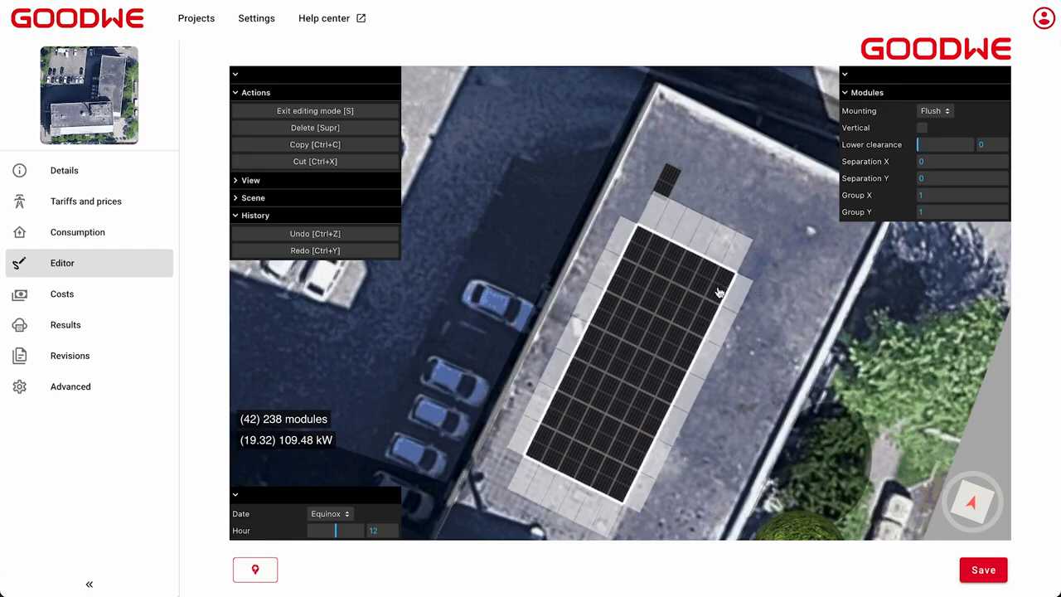
# - Trim the module group to four rows of six modules and place a copy of it to the south
pyautogui.click(717, 295)
pyautogui.click(696, 290)
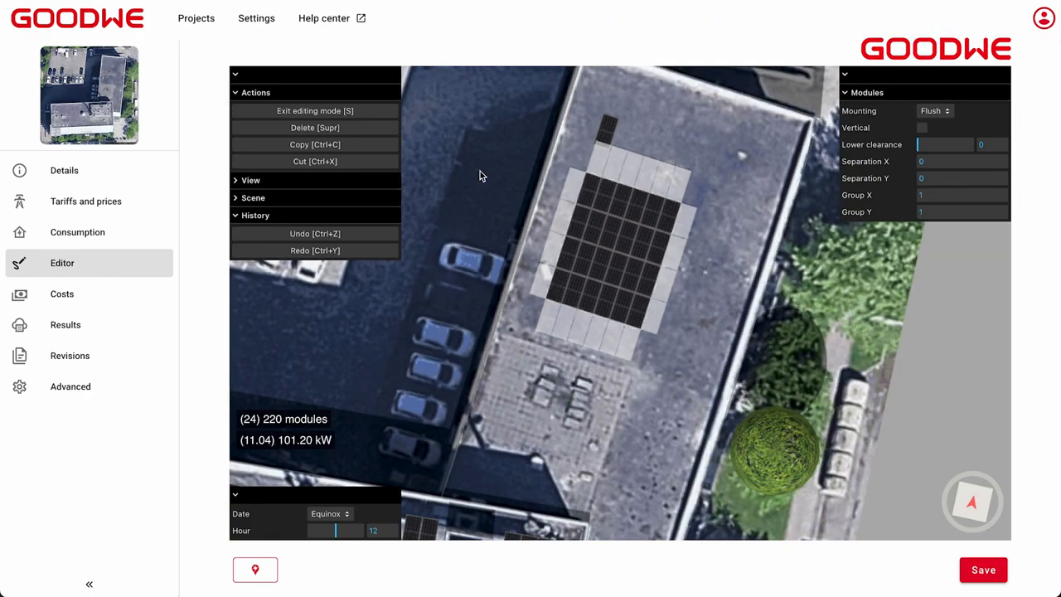
pyautogui.click(355, 147)
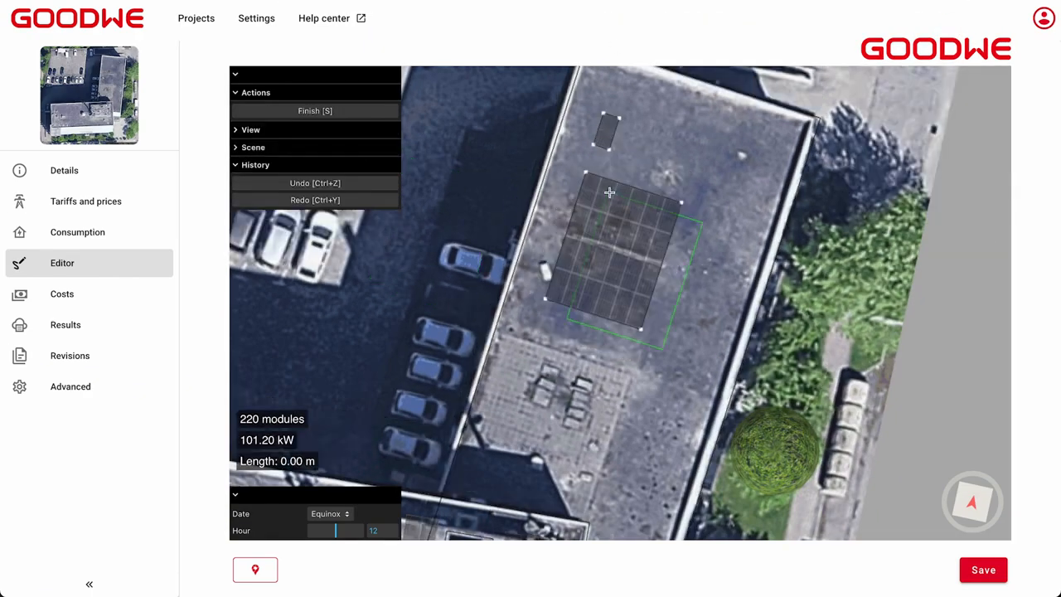
pyautogui.click(587, 347)
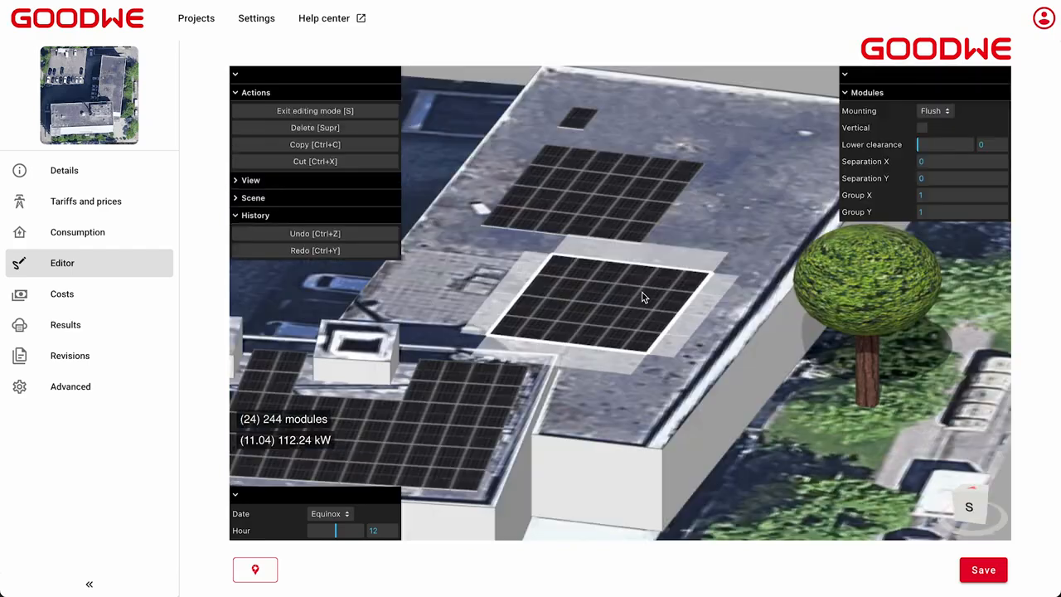
# - Try Tilted and East-West mounting on the copied module group
pyautogui.click(932, 117)
pyautogui.click(932, 127)
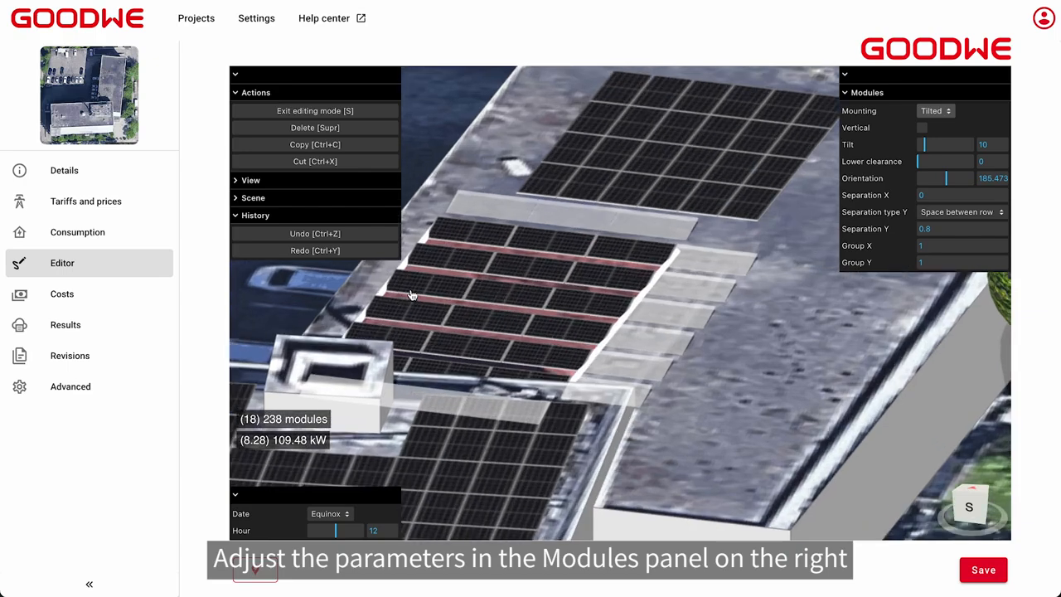
pyautogui.click(934, 113)
pyautogui.click(943, 126)
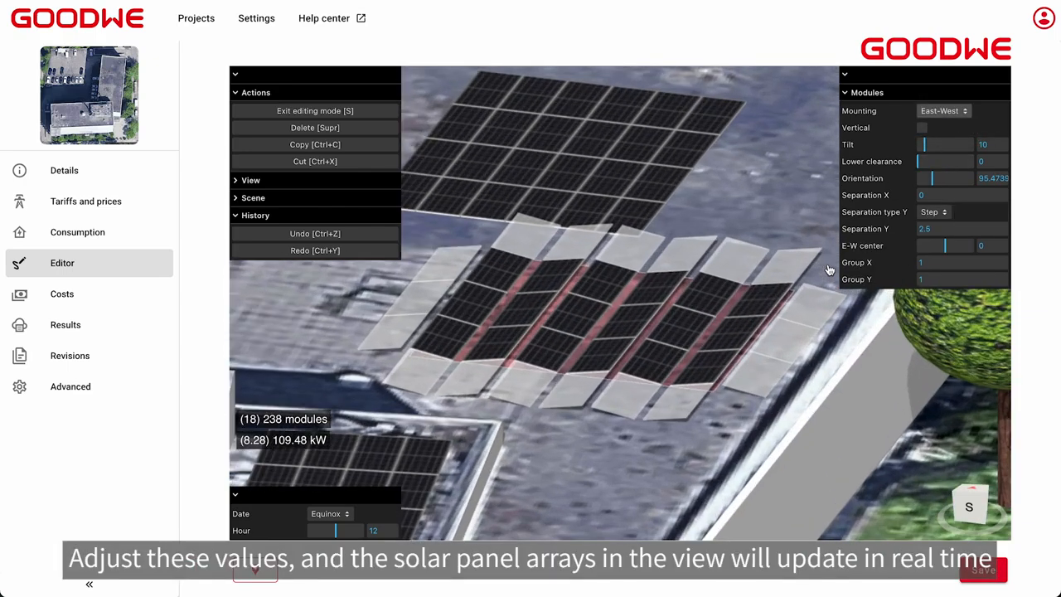
# - Return the copied group to Flush mounting with Vertical off and set its lower clearance to 0.62
pyautogui.click(941, 111)
pyautogui.click(936, 73)
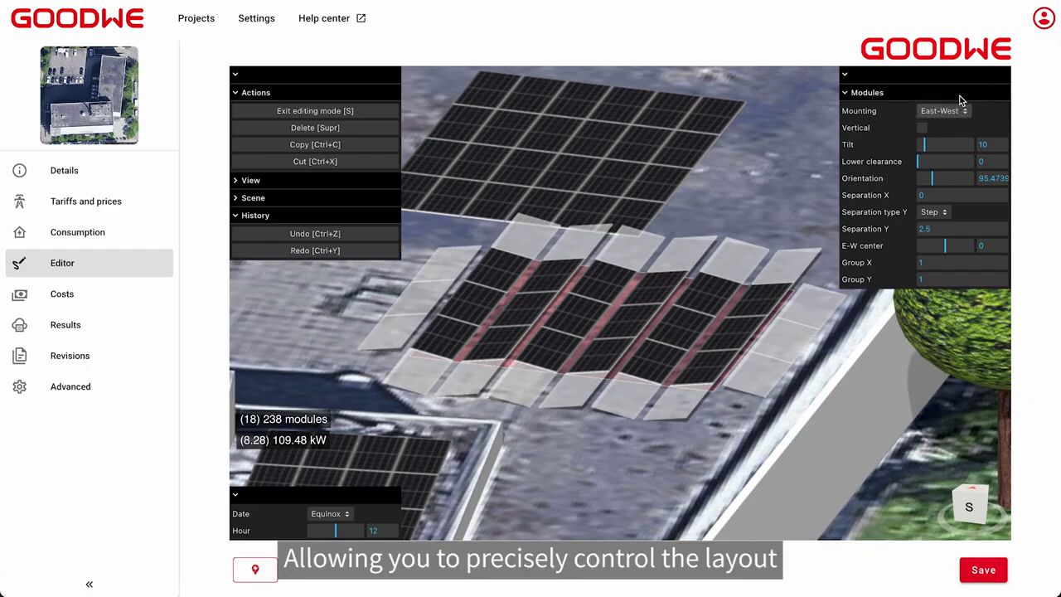
pyautogui.click(922, 129)
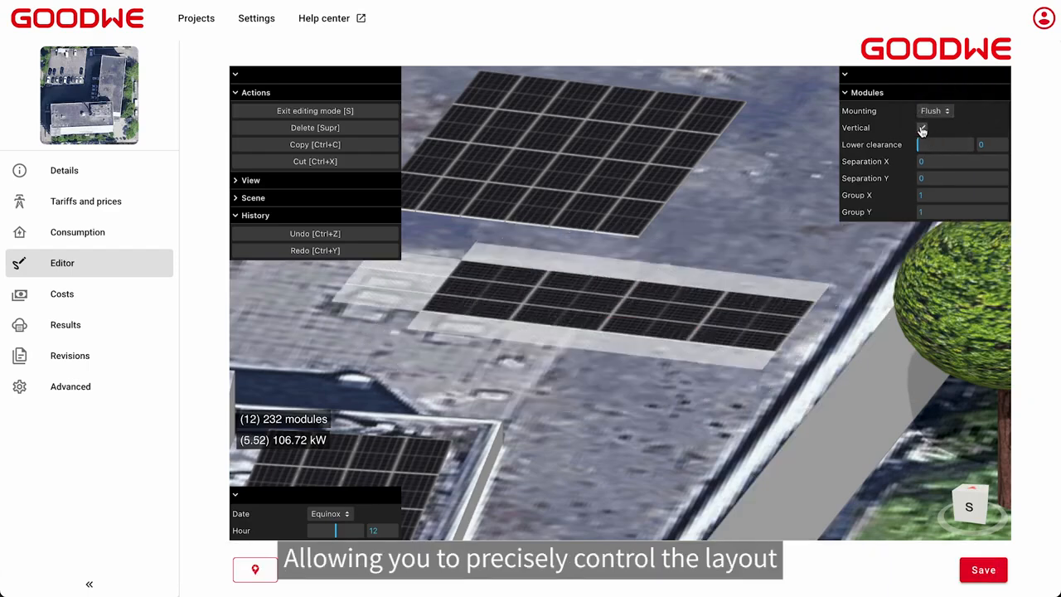
pyautogui.moveTo(923, 145); pyautogui.dragTo(952, 145)
# - Set the group's Separation X to 2, Separation Y to 1, Group X to 2 and Group Y to 2
pyautogui.click(924, 163)
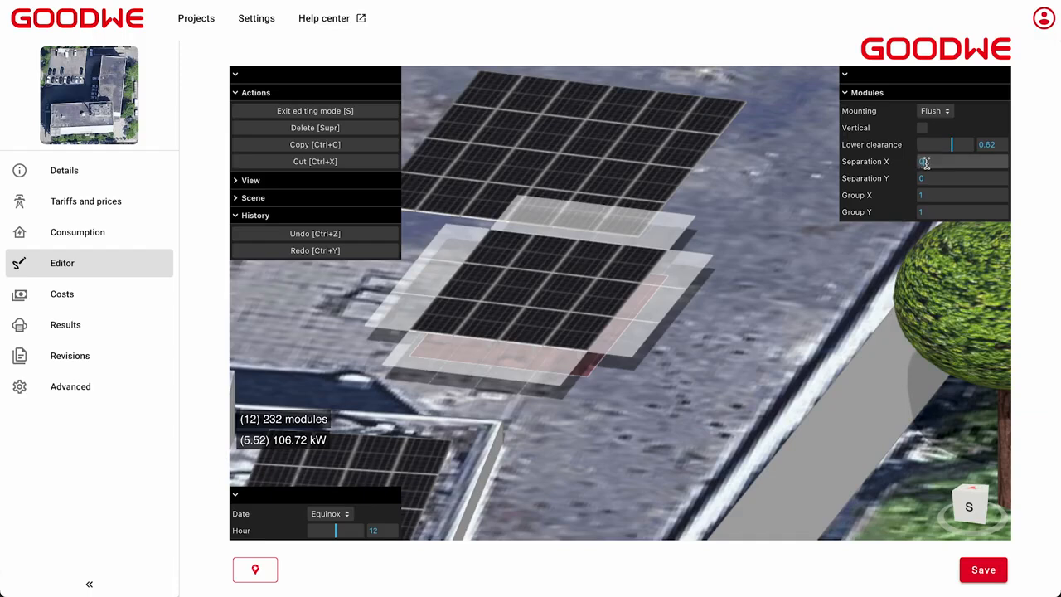
pyautogui.write('2')
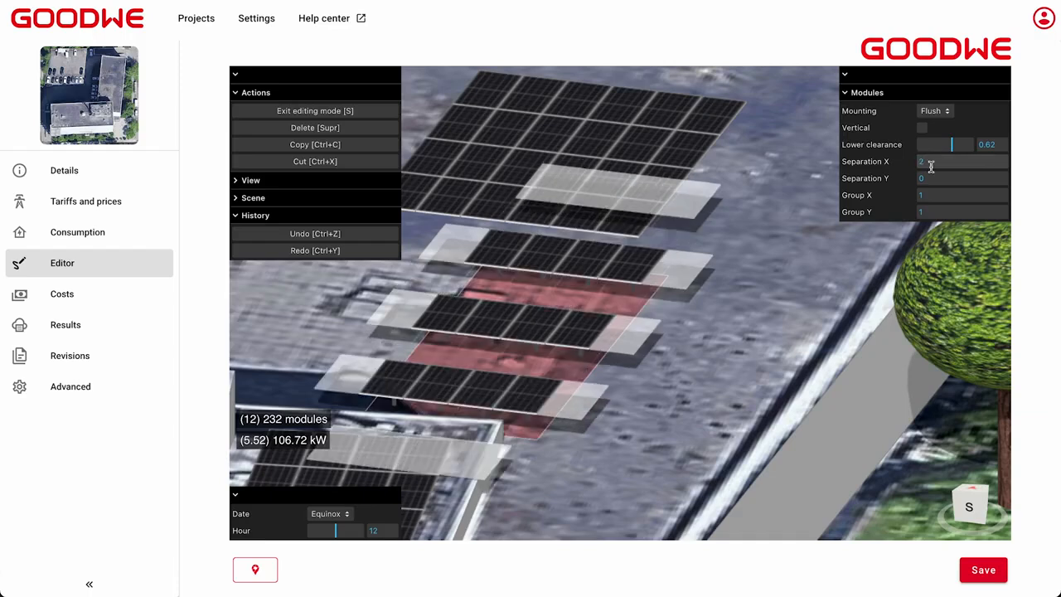
pyautogui.press('Tab')
pyautogui.write('1')
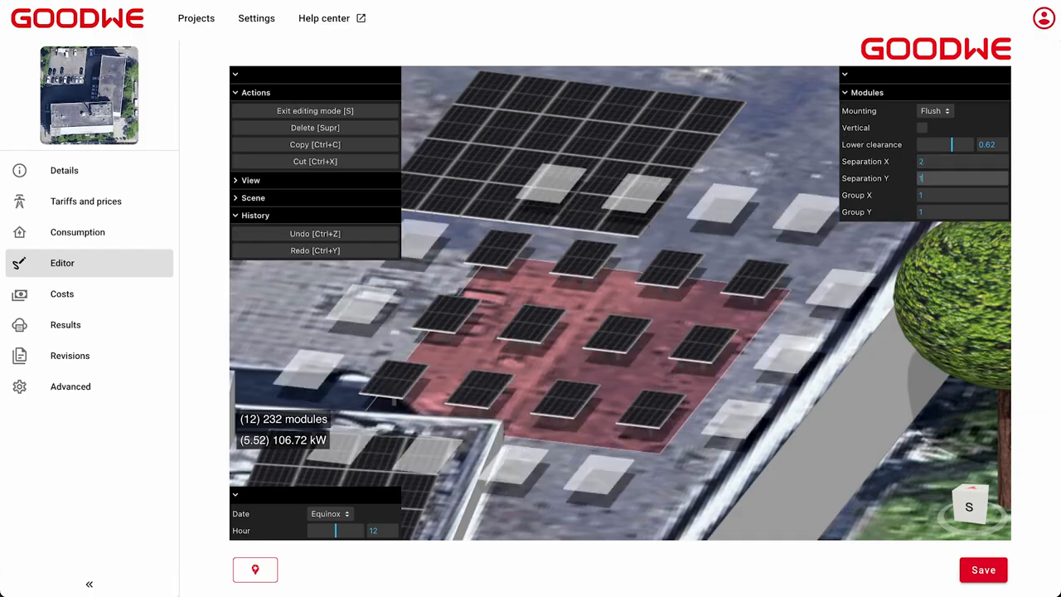
pyautogui.click(930, 196)
pyautogui.write('2')
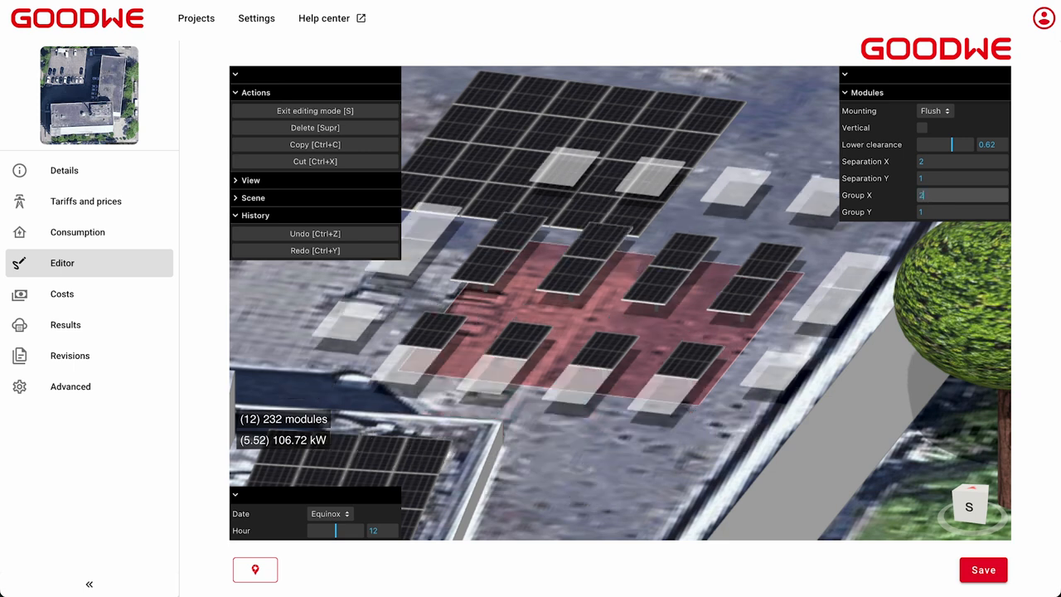
pyautogui.click(929, 213)
pyautogui.write('2')
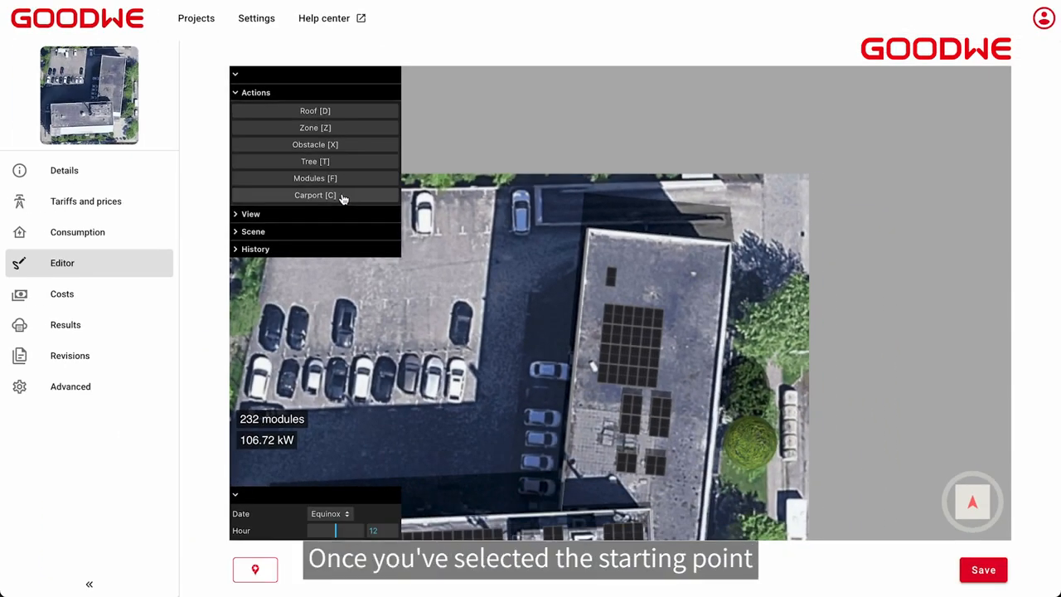
# - Draw a carport with two rows of 19 vertical modules along the ramp north of the eastern building
pyautogui.click(343, 197)
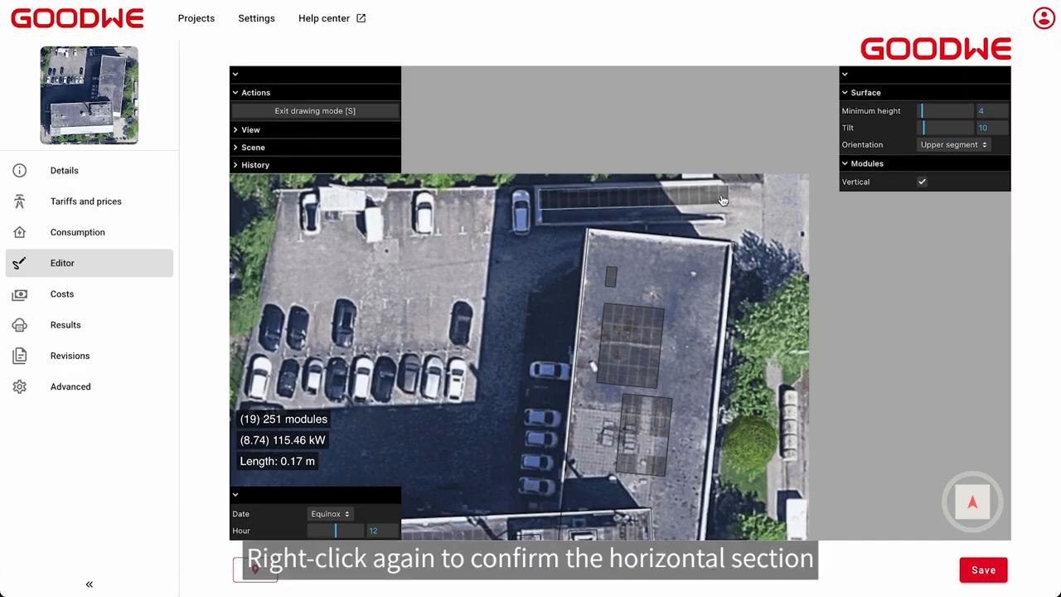
pyautogui.rightClick(722, 200)
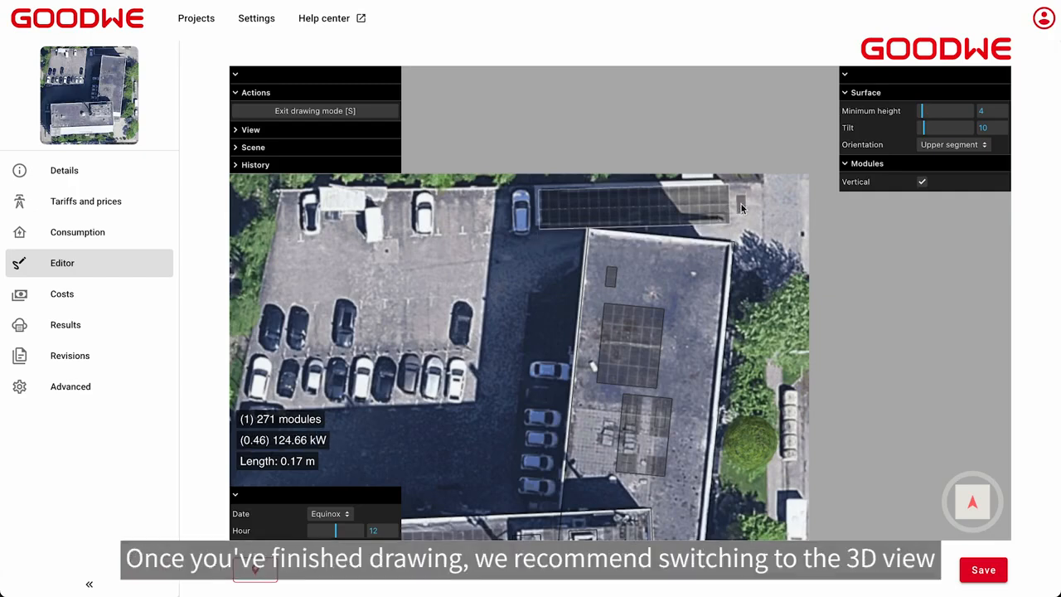
pyautogui.click(742, 204)
# - Select the carport in the 3D view and set its minimum height to 4.03 and its tilt to 22.49
pyautogui.click(968, 503)
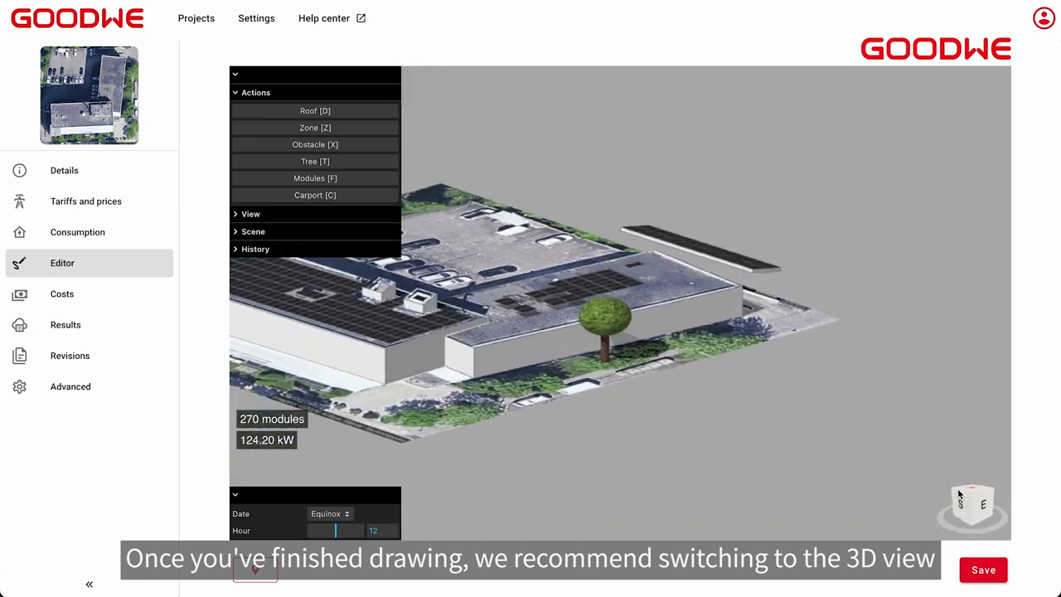
pyautogui.click(751, 275)
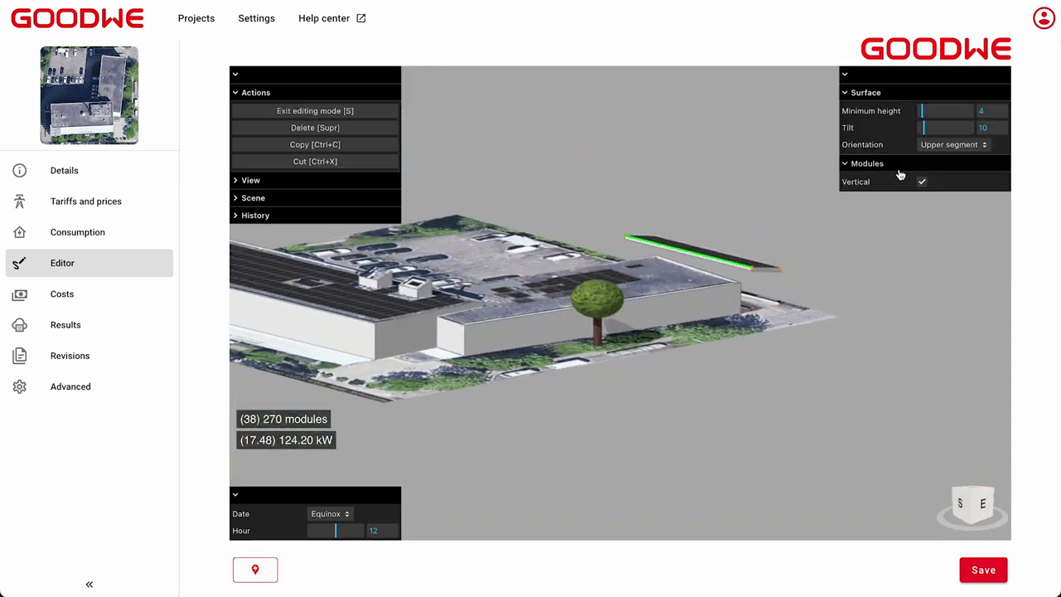
pyautogui.moveTo(920, 111)
pyautogui.mouseDown()
pyautogui.moveTo(933, 127)
pyautogui.moveTo(921, 127)
pyautogui.moveTo(931, 128)
pyautogui.mouseUp()
pyautogui.click(976, 514)
pyautogui.moveTo(977, 514); pyautogui.dragTo(964, 431)
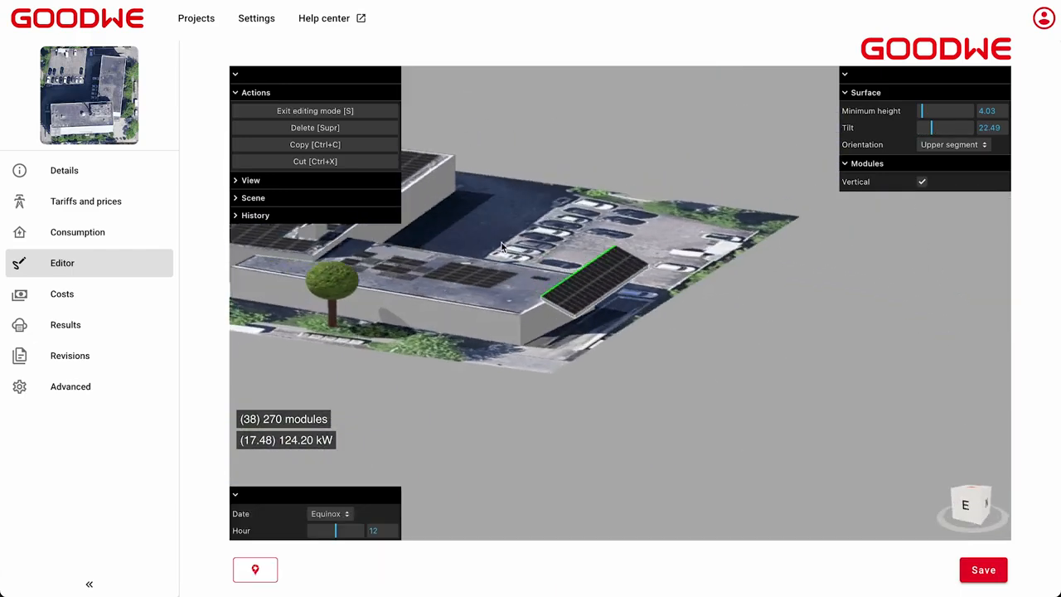